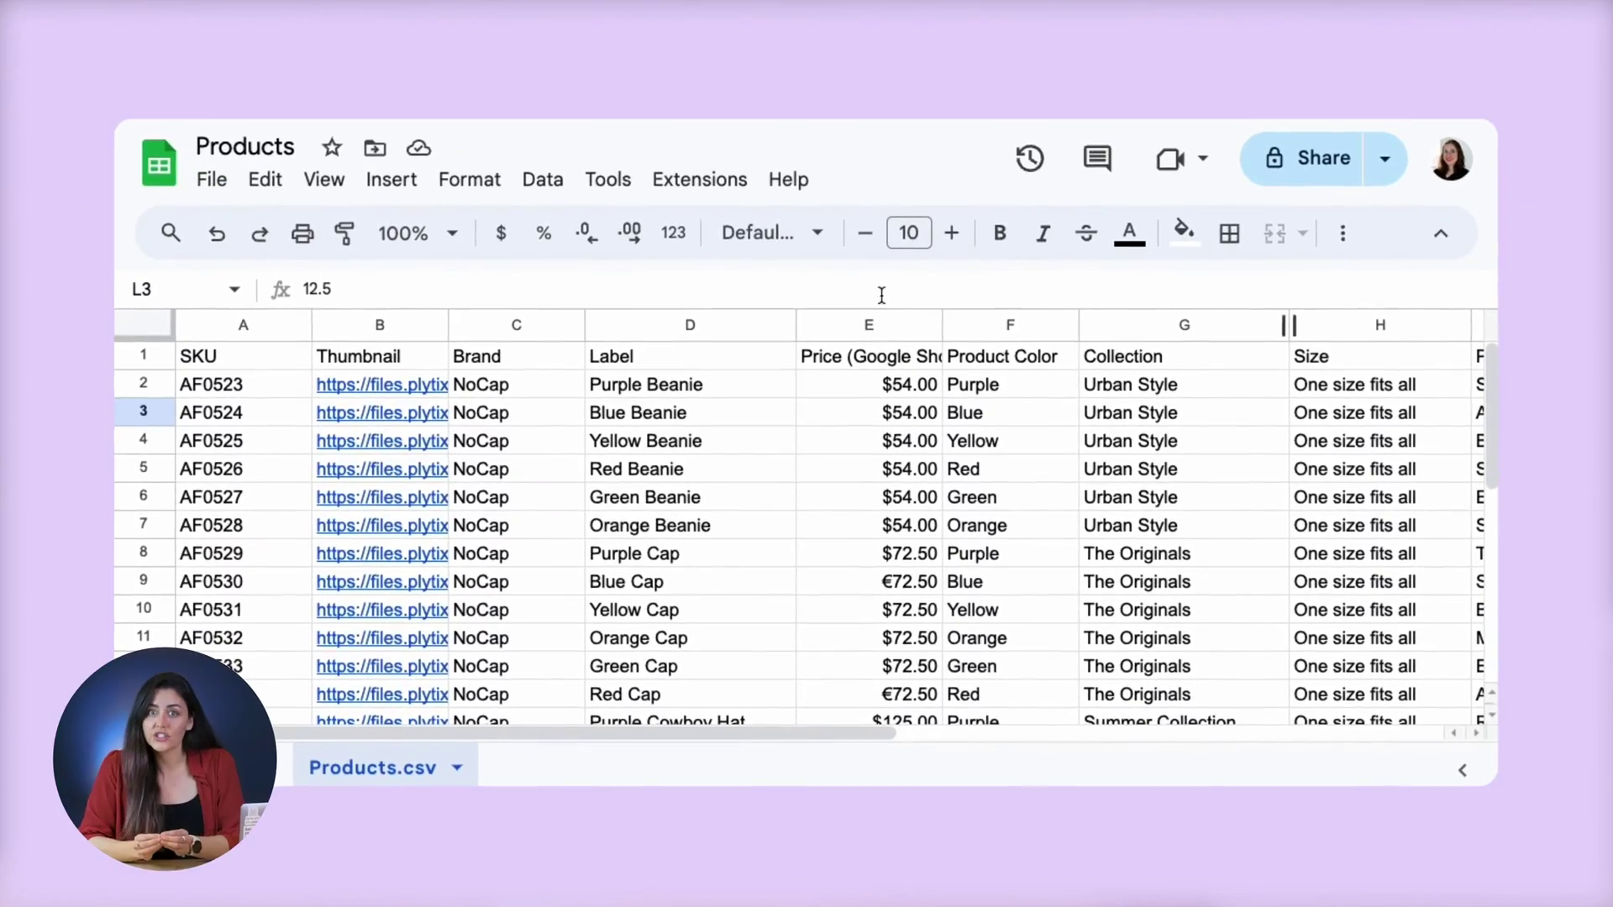
Step: Select price column E and add a new data validation rule for E1:E29, showing its criteria list
left_click(865, 322)
left_click(542, 179)
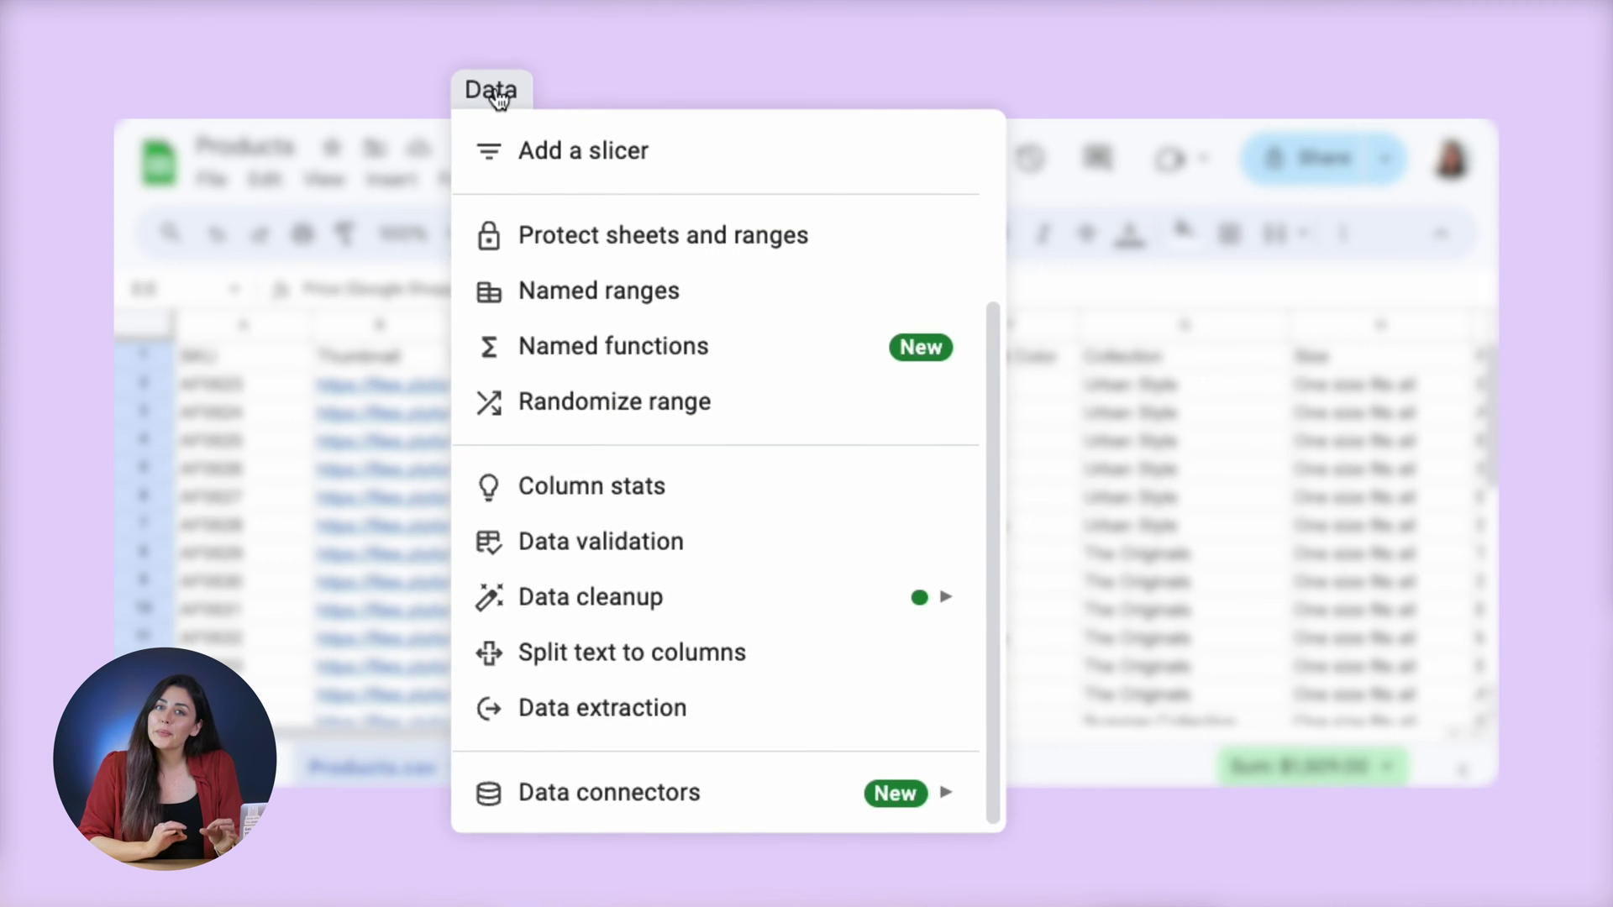
left_click(669, 540)
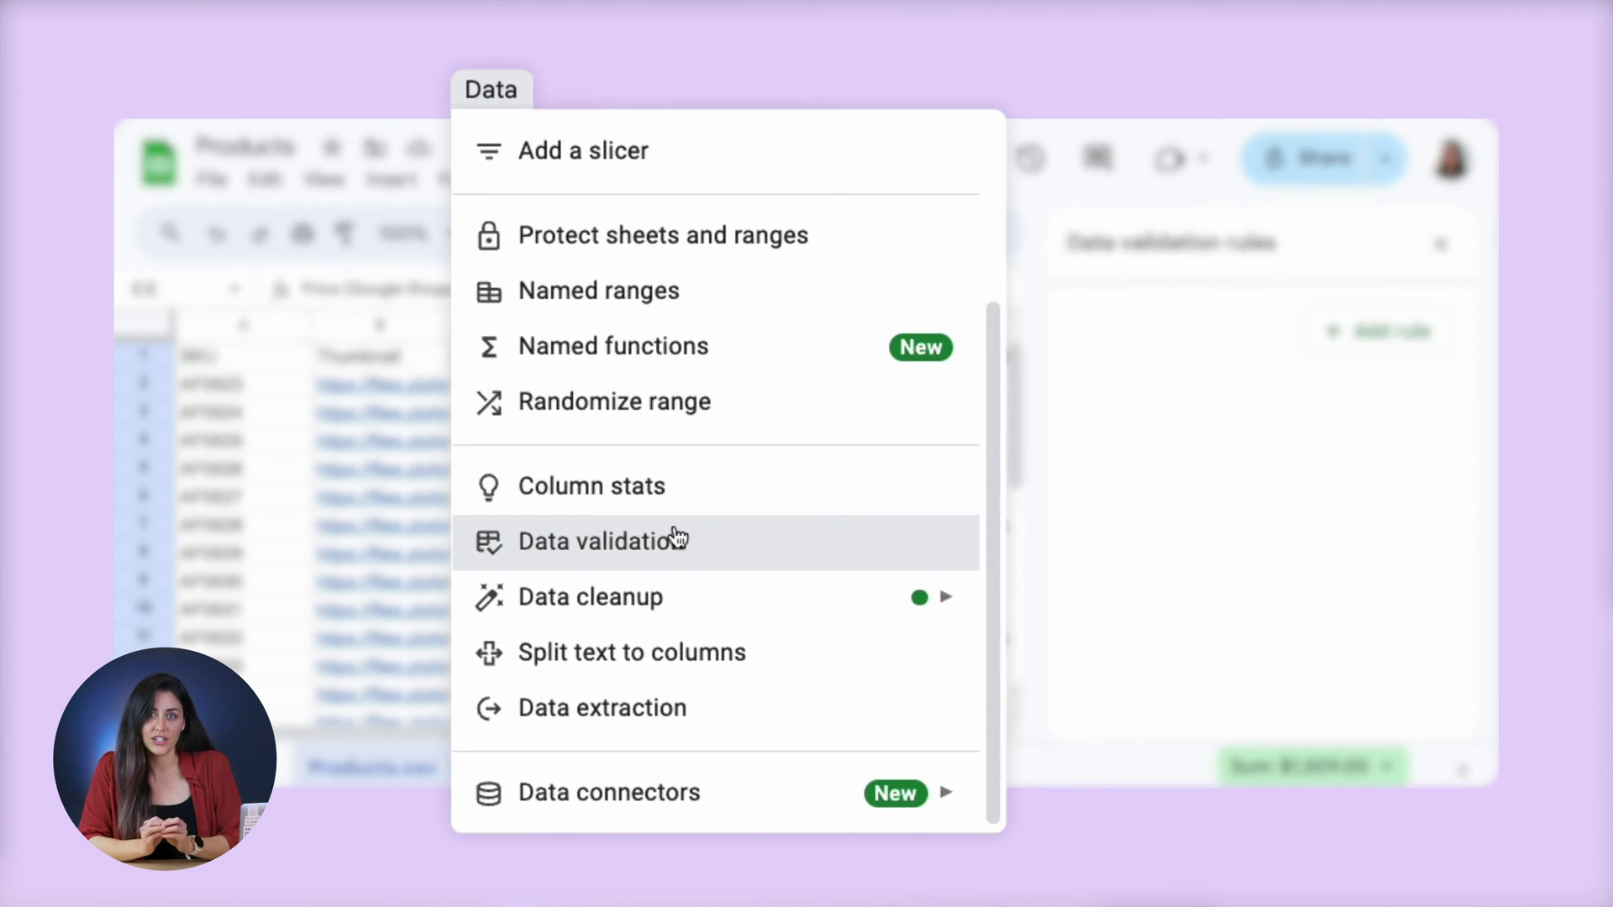
left_click(1356, 336)
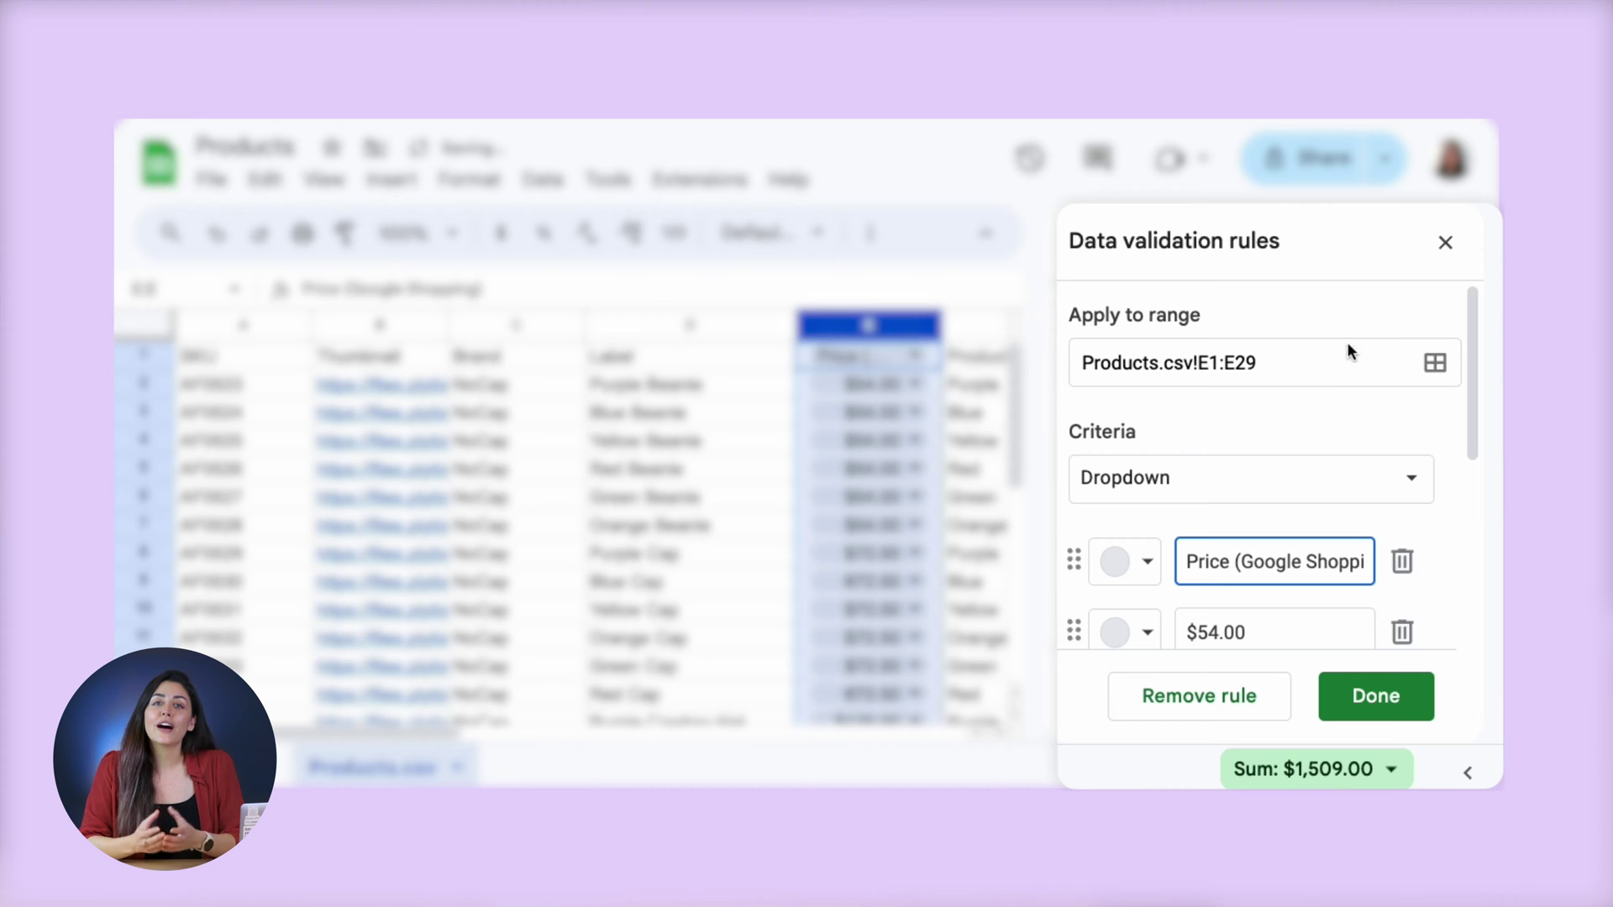
left_click(1252, 490)
scroll(1378, 709, "down", 10)
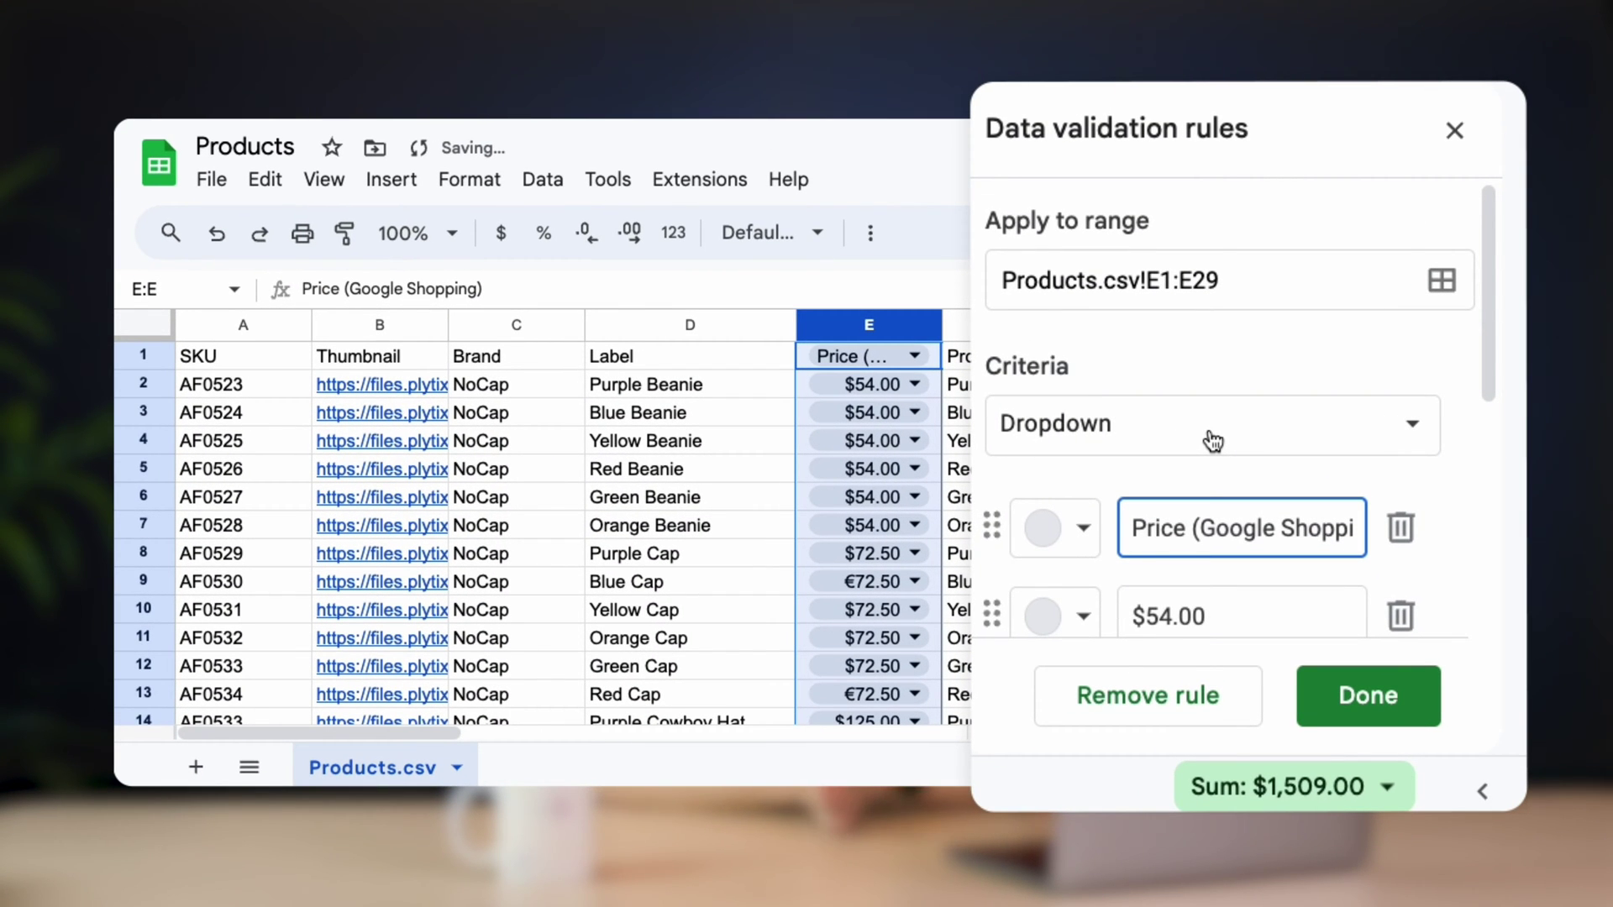
Step: Set the E1:E29 validation criterion to Text contains '$' and save the rule
left_click(1206, 442)
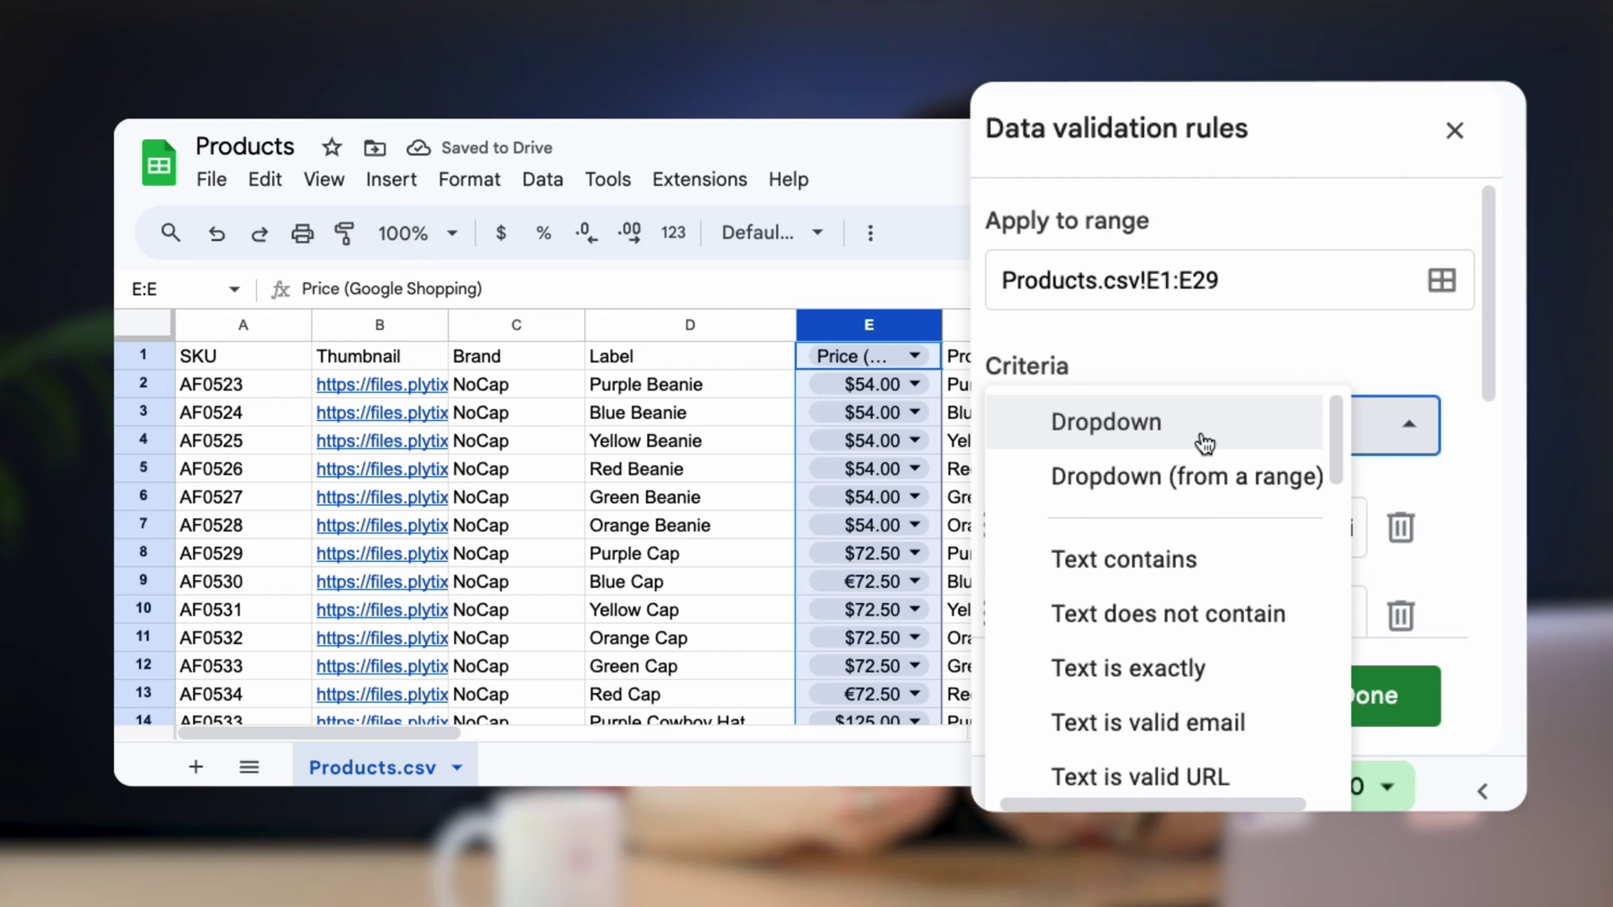
left_click(1172, 560)
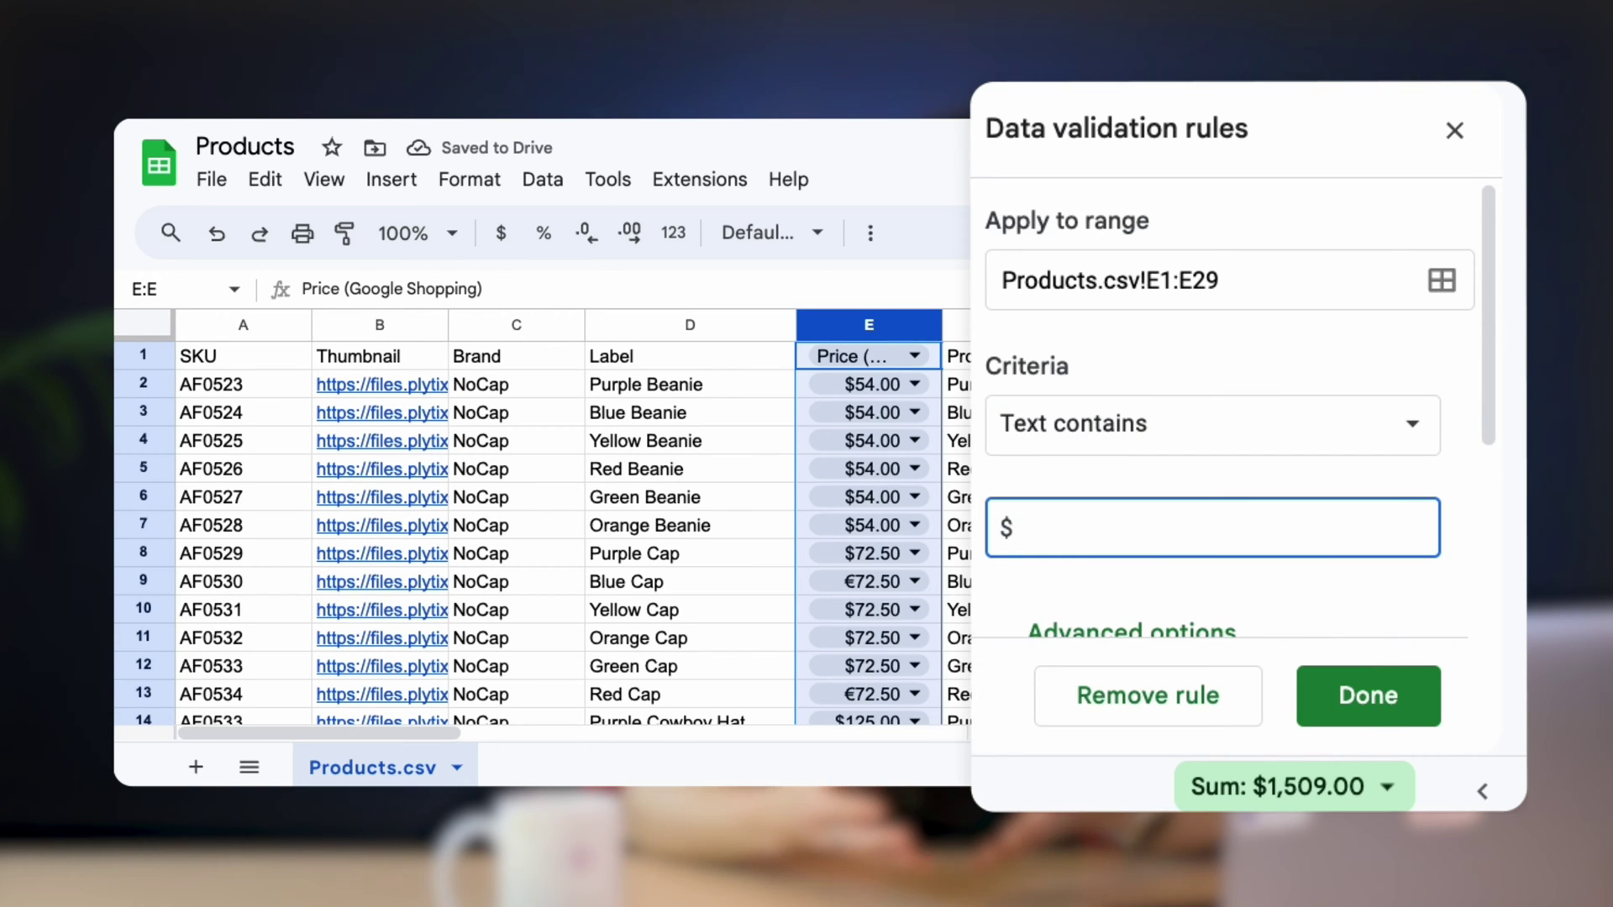
type("$")
left_click(1368, 696)
left_click(918, 588)
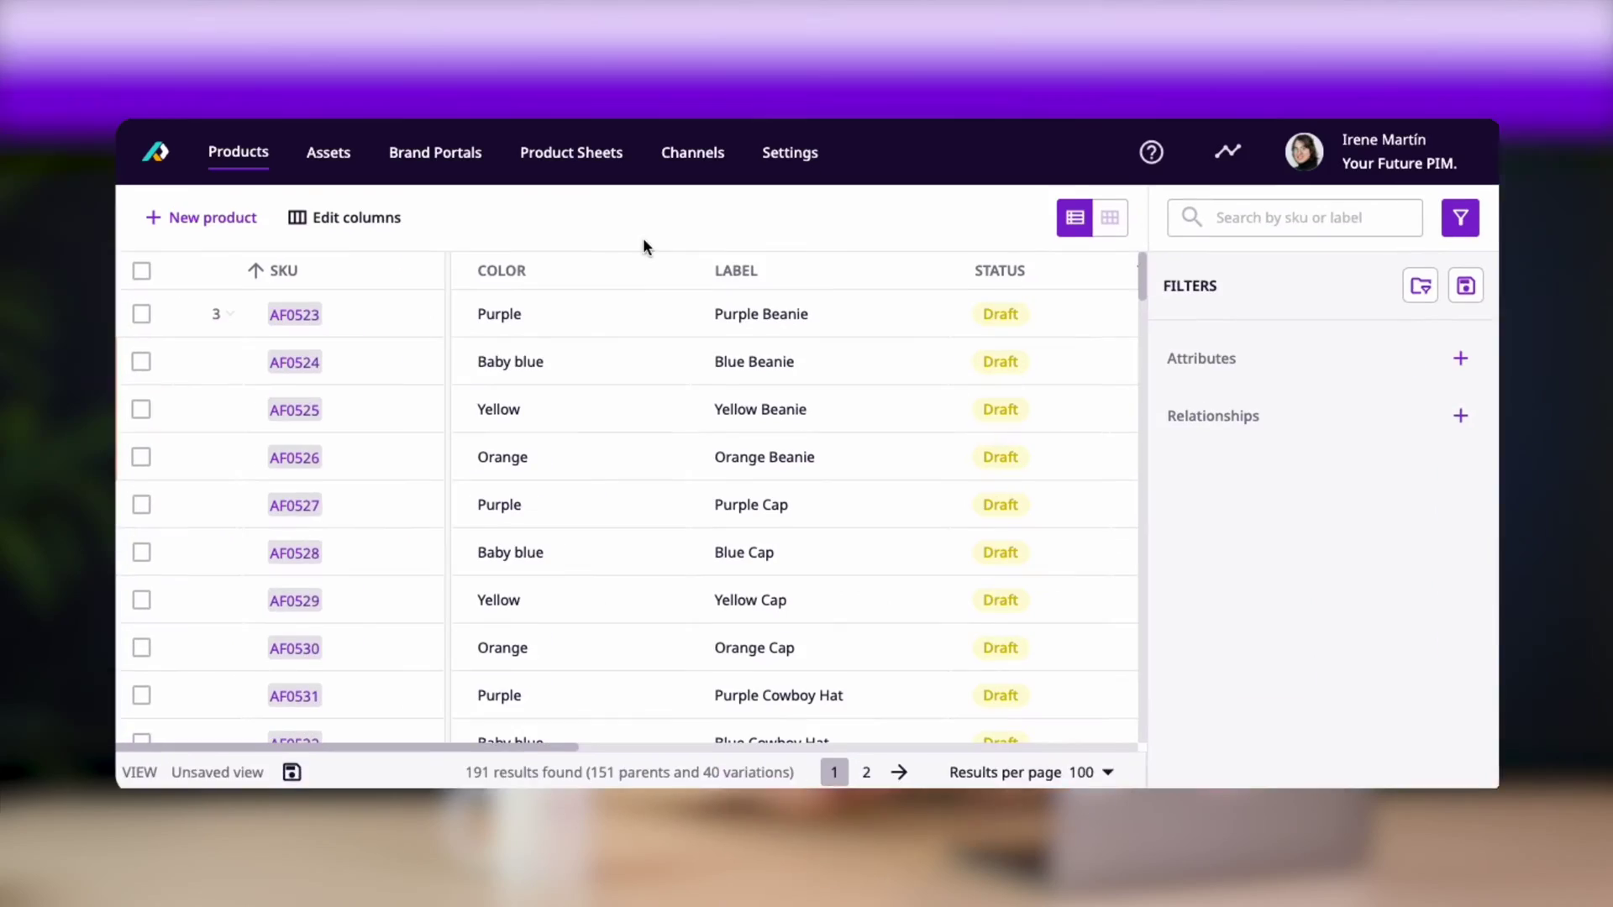
Step: Edit AF0524's Color cell to reveal preset colour options like Baby blue
left_click(590, 374)
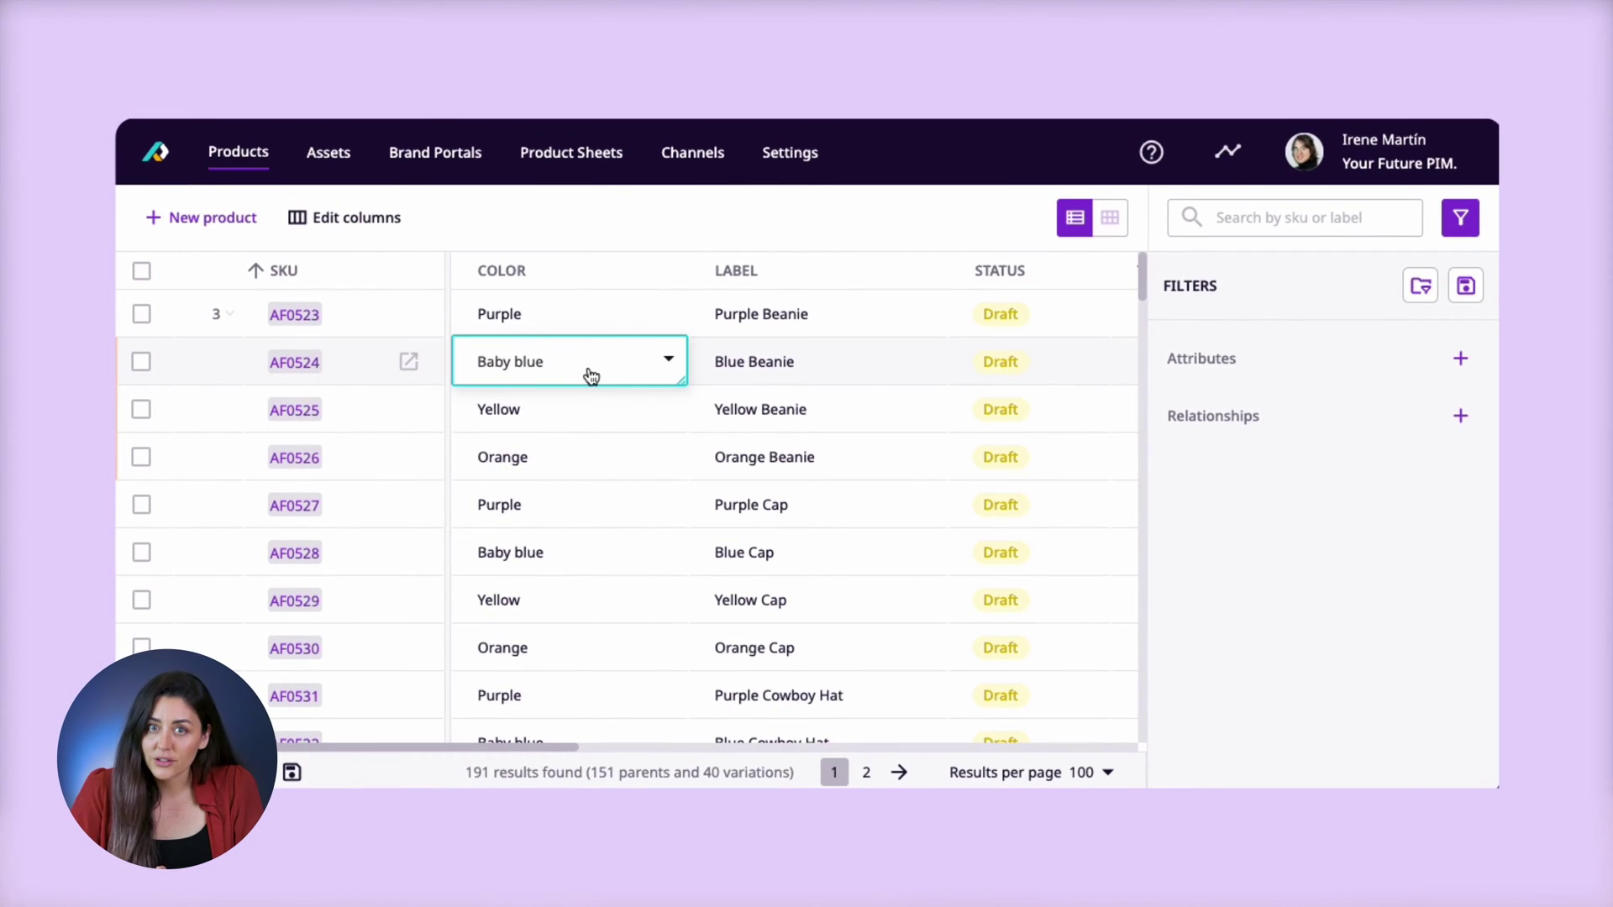
left_click(590, 374)
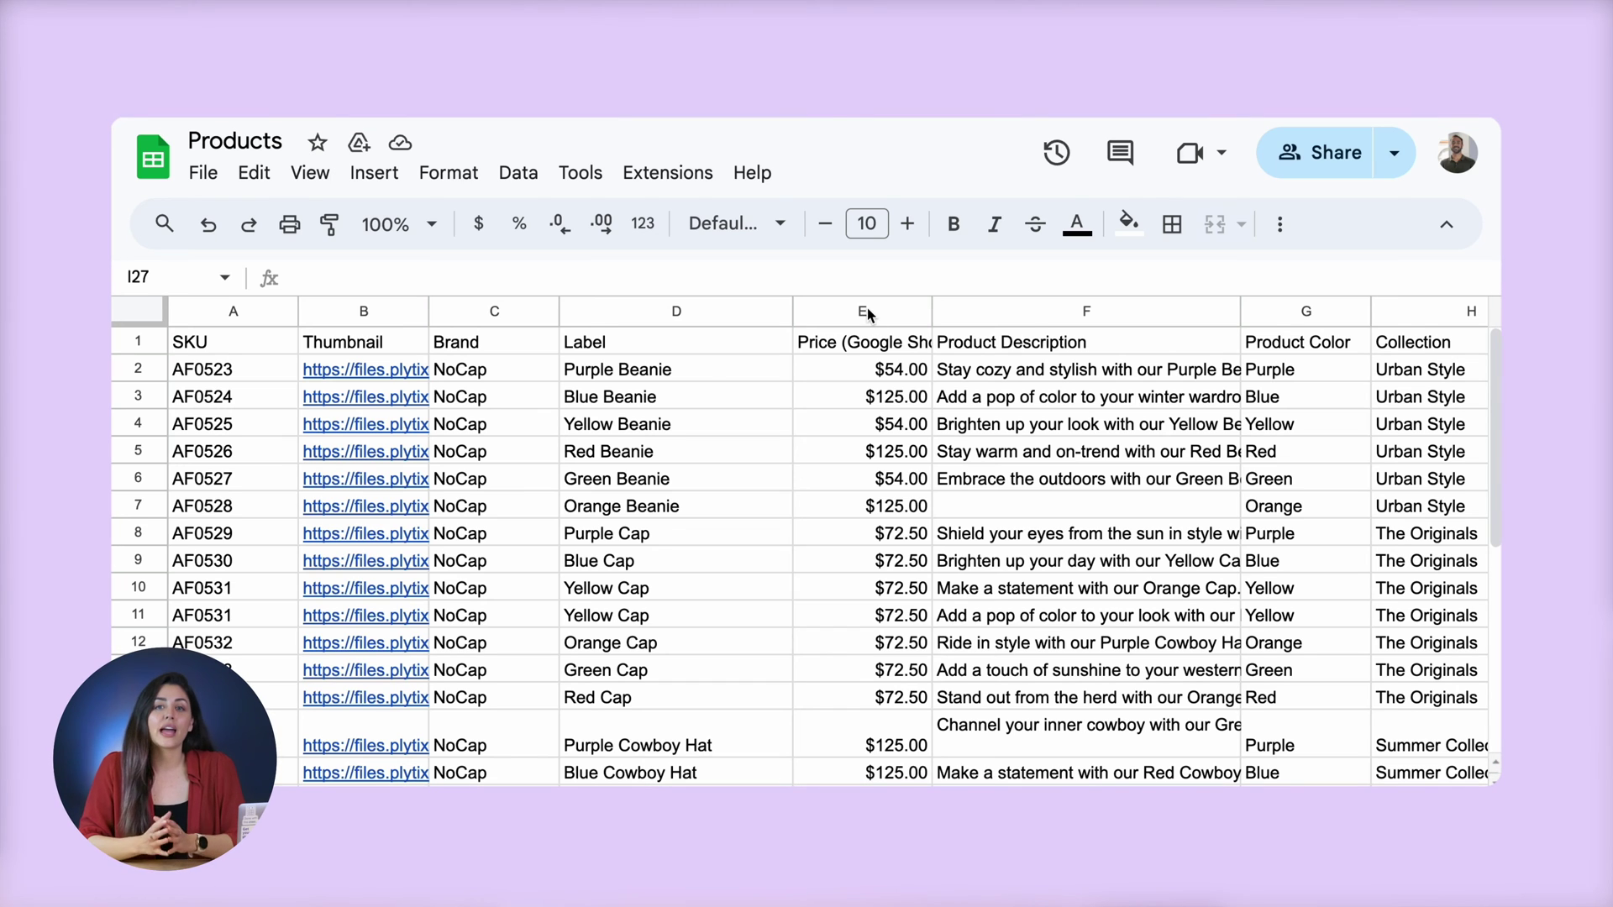
Step: Add a conditional format on column E: less than or equal to 100, default green fill
left_click(859, 314)
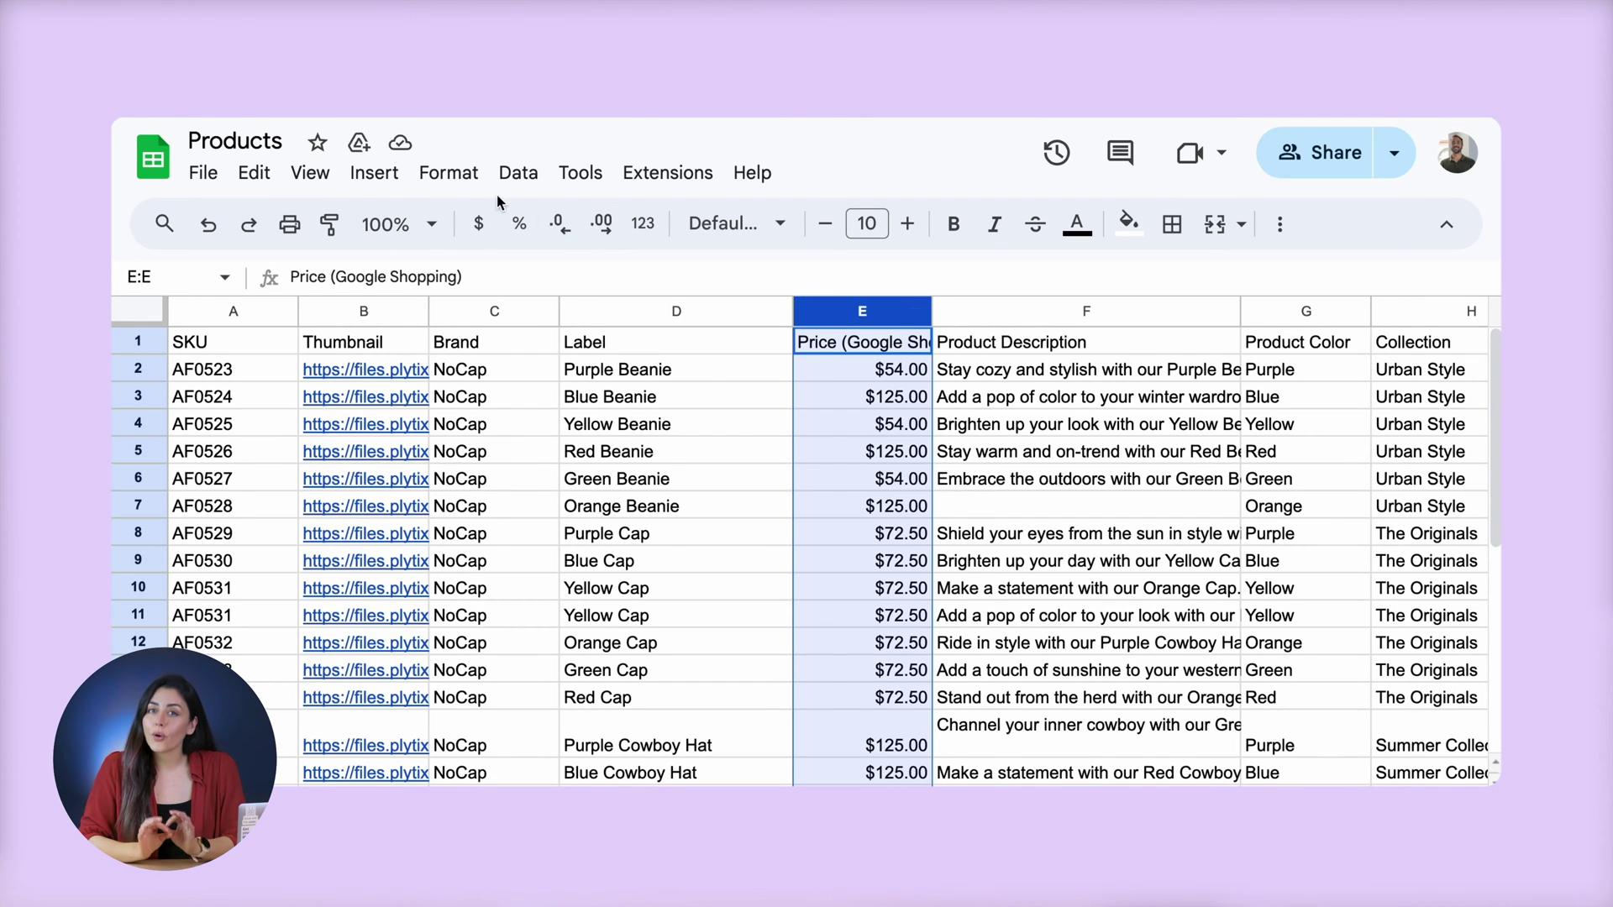
left_click(448, 173)
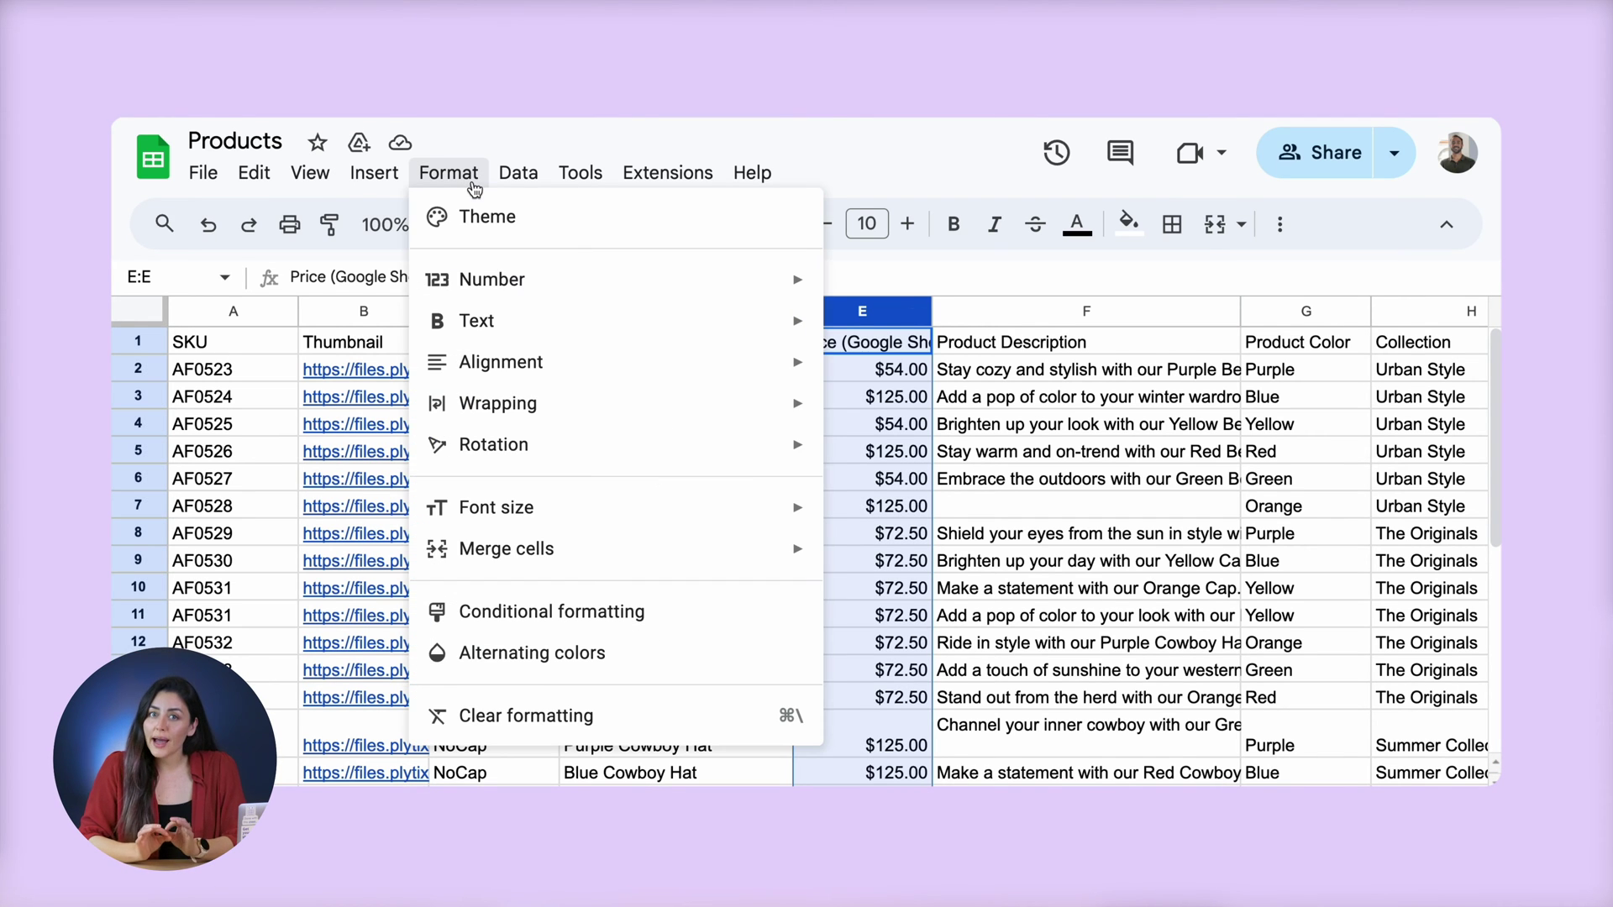
left_click(675, 615)
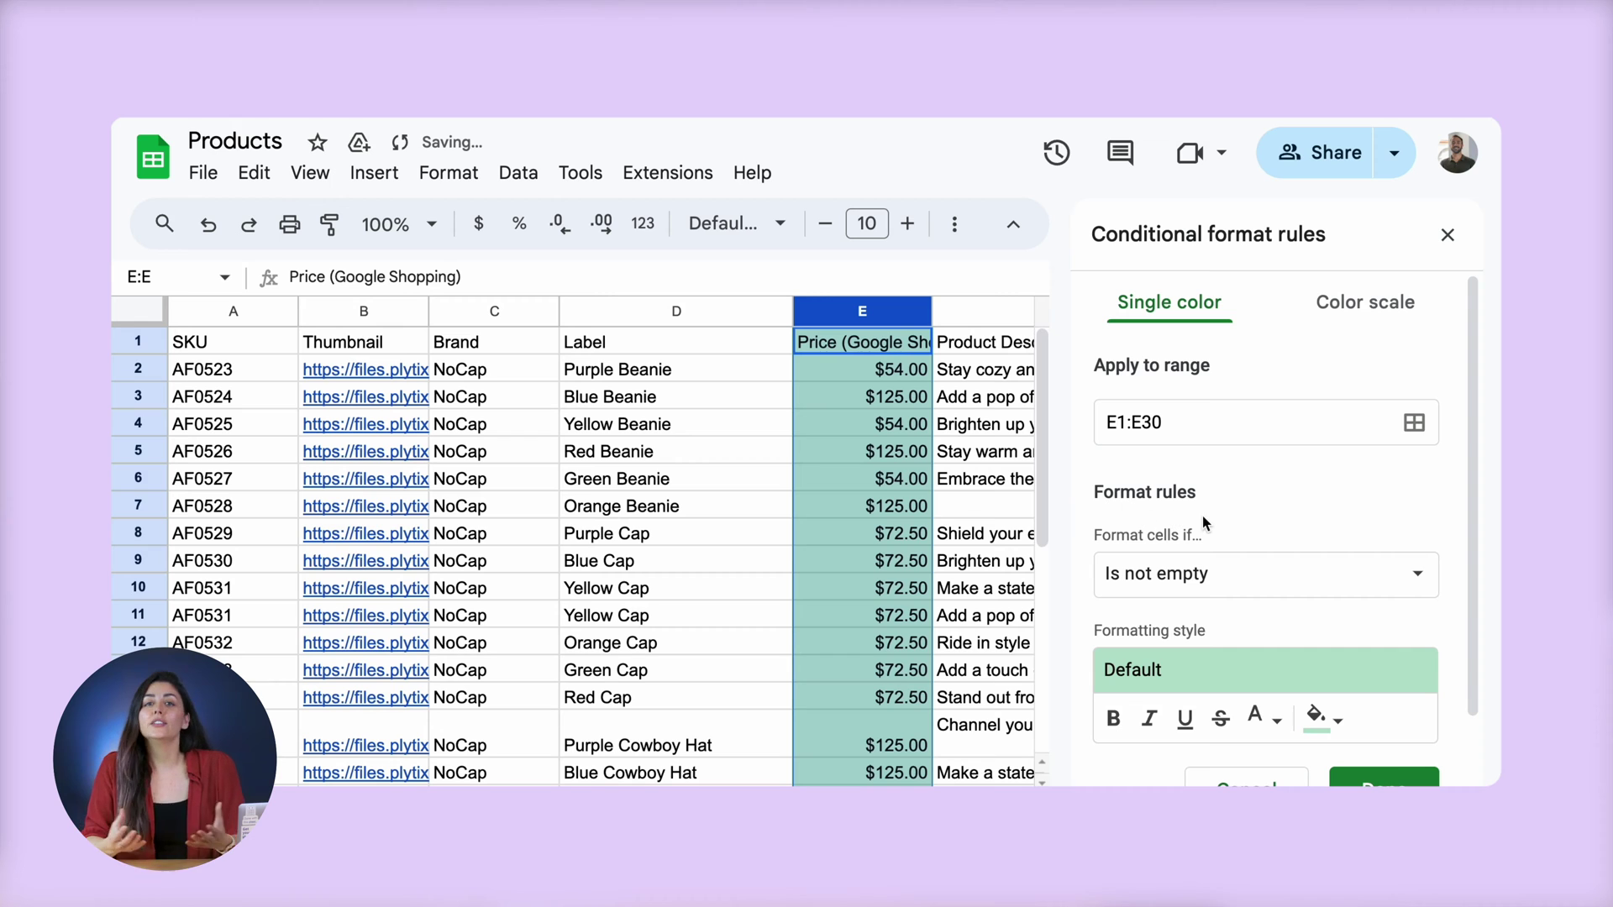
left_click(1332, 581)
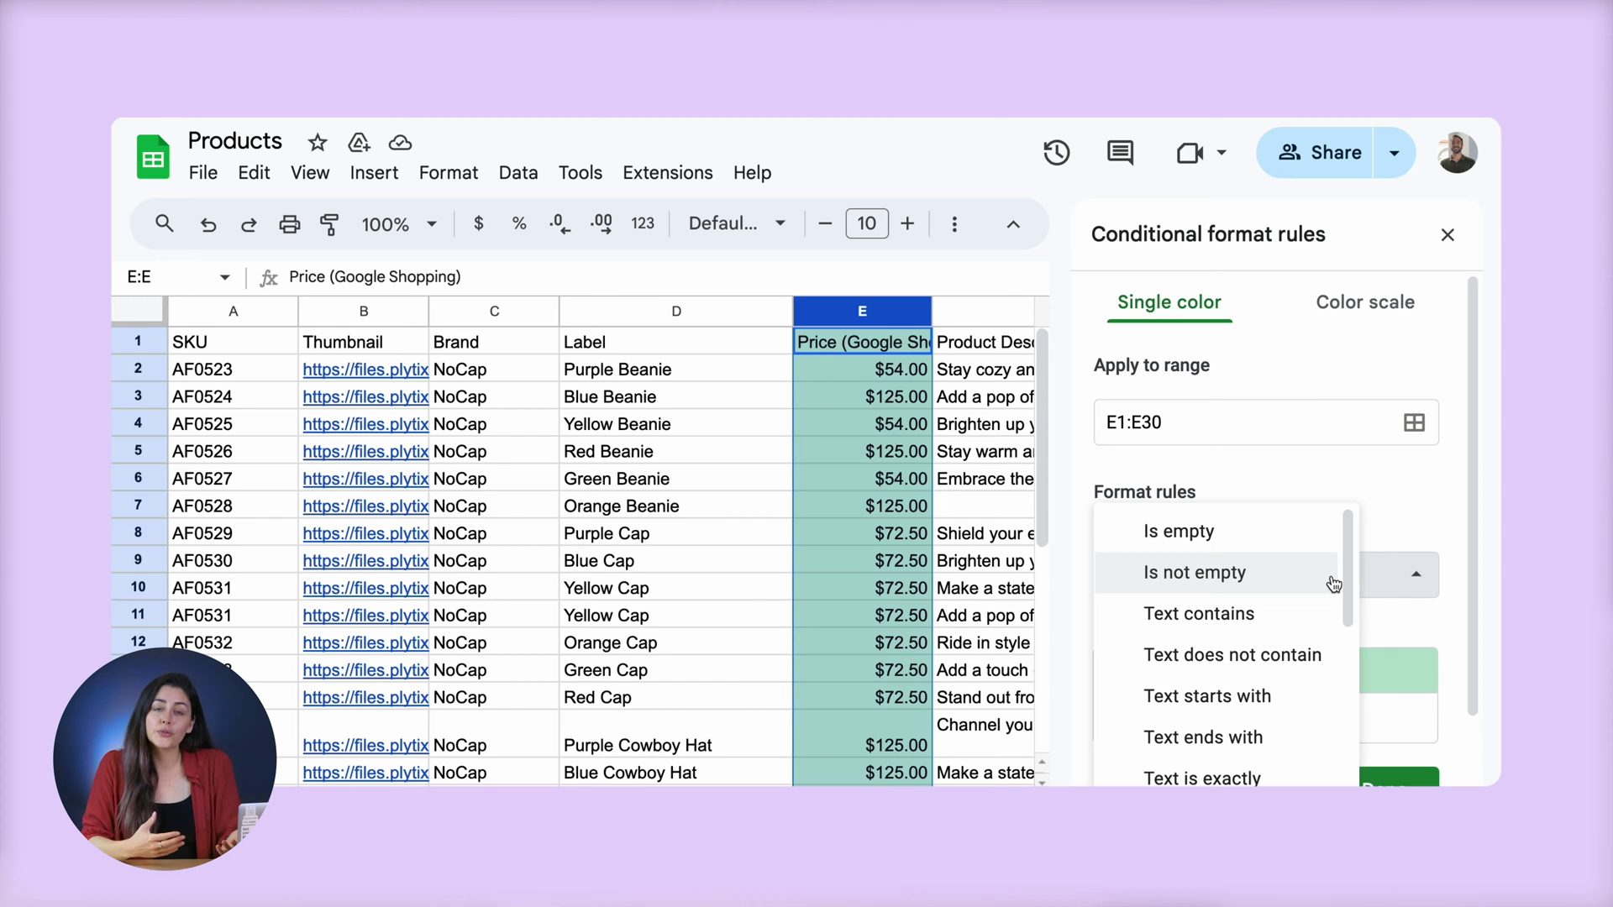
scroll(1333, 584, "down", 5)
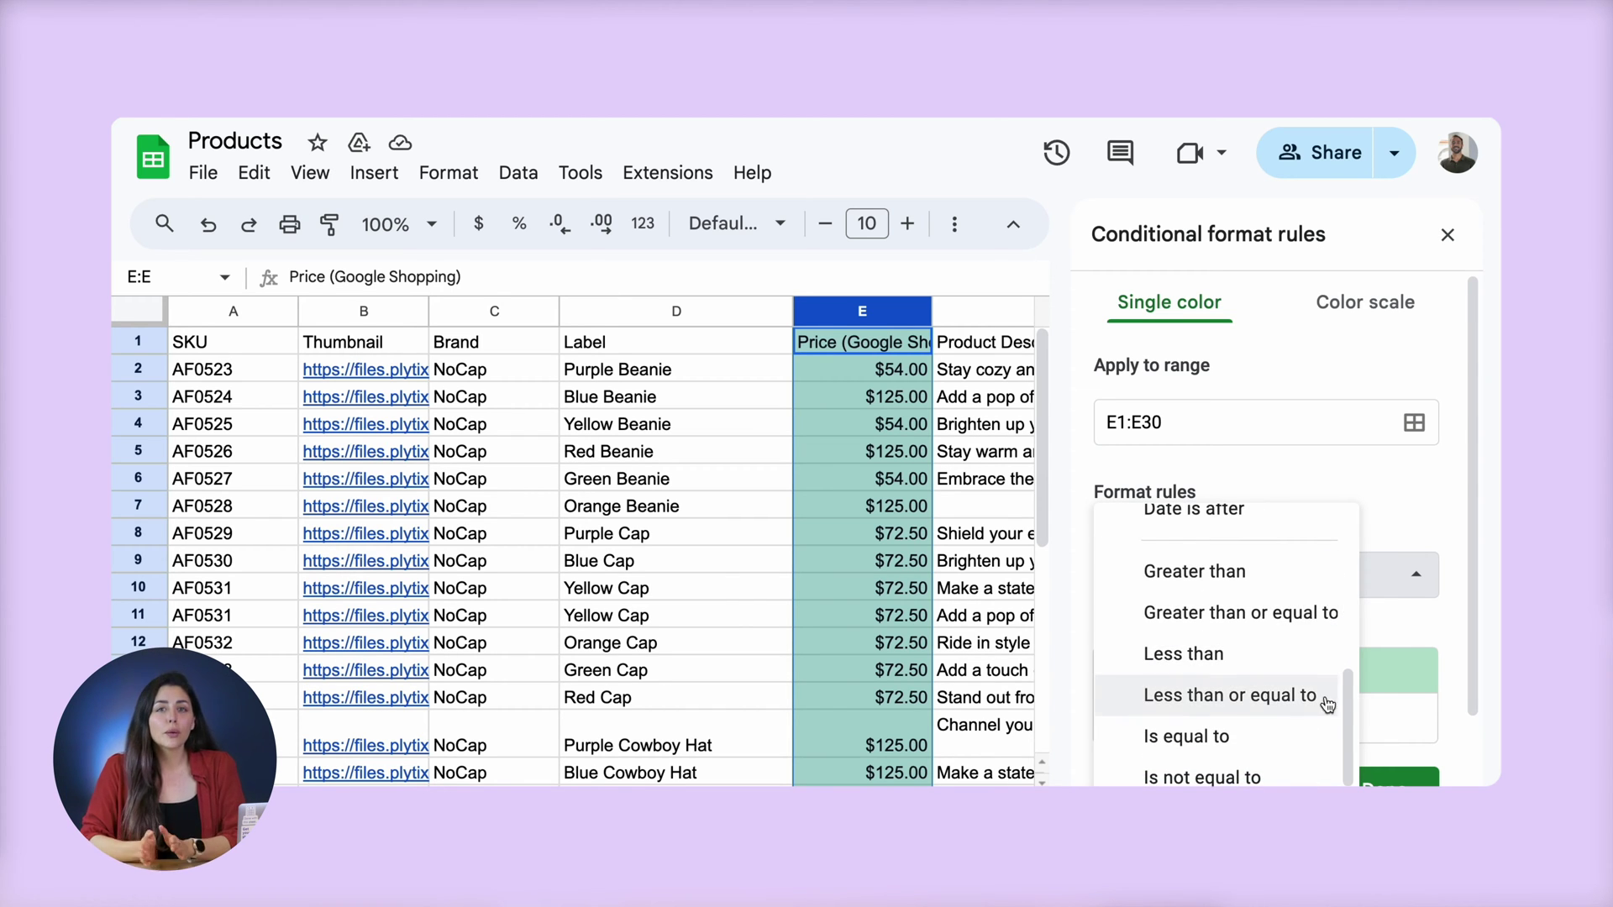
left_click(1327, 711)
left_click(1222, 638)
type("100")
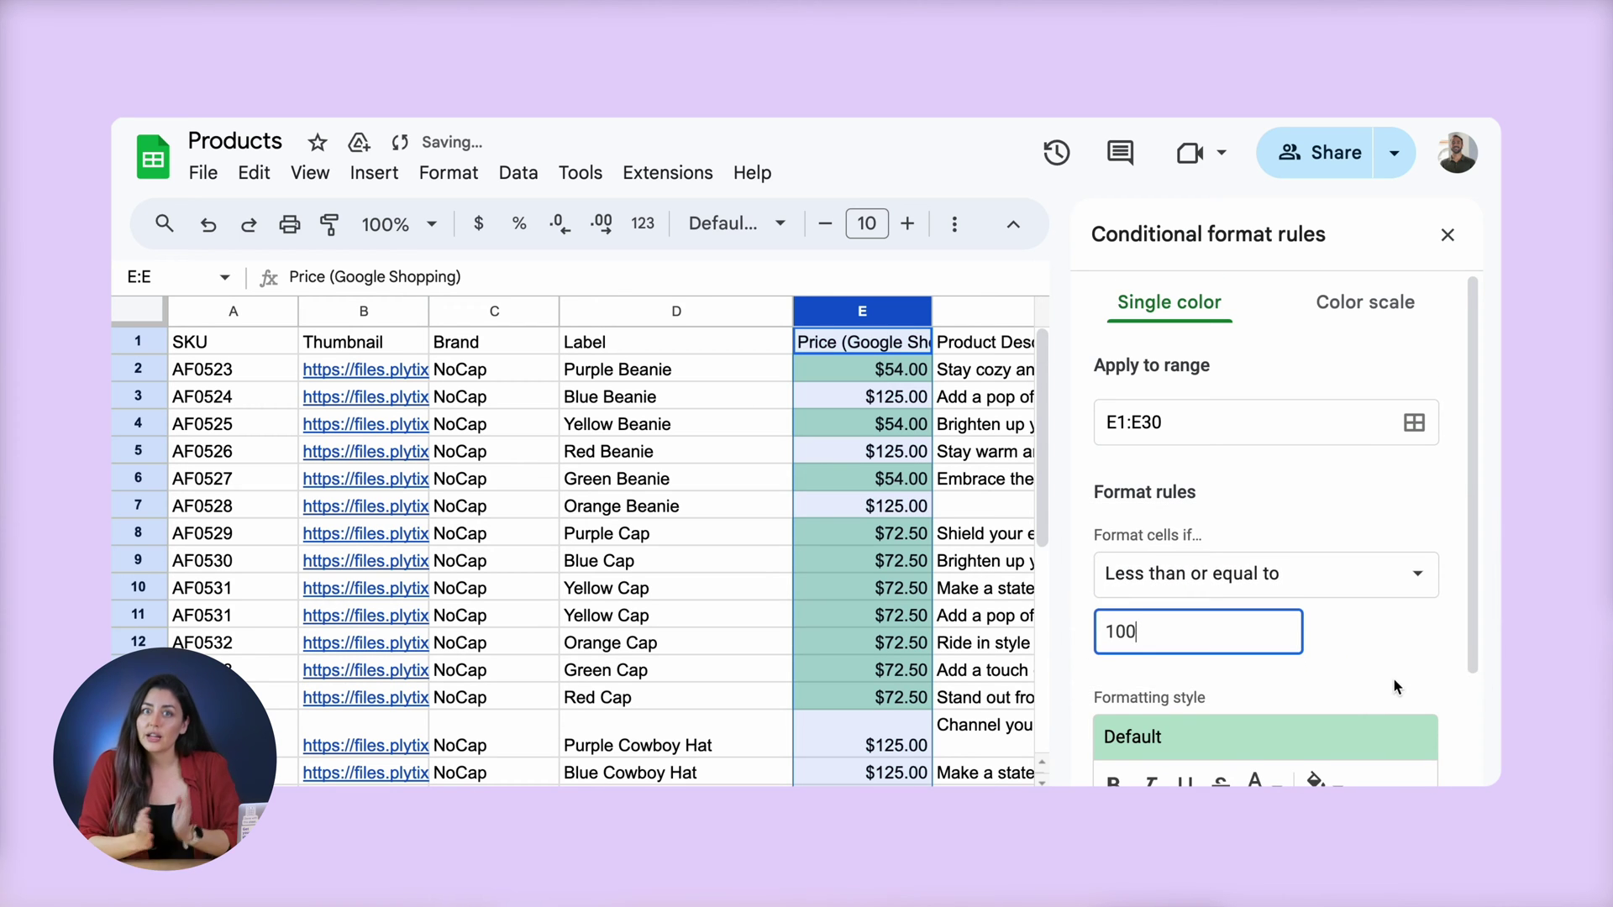
scroll(1395, 682, "down", 3)
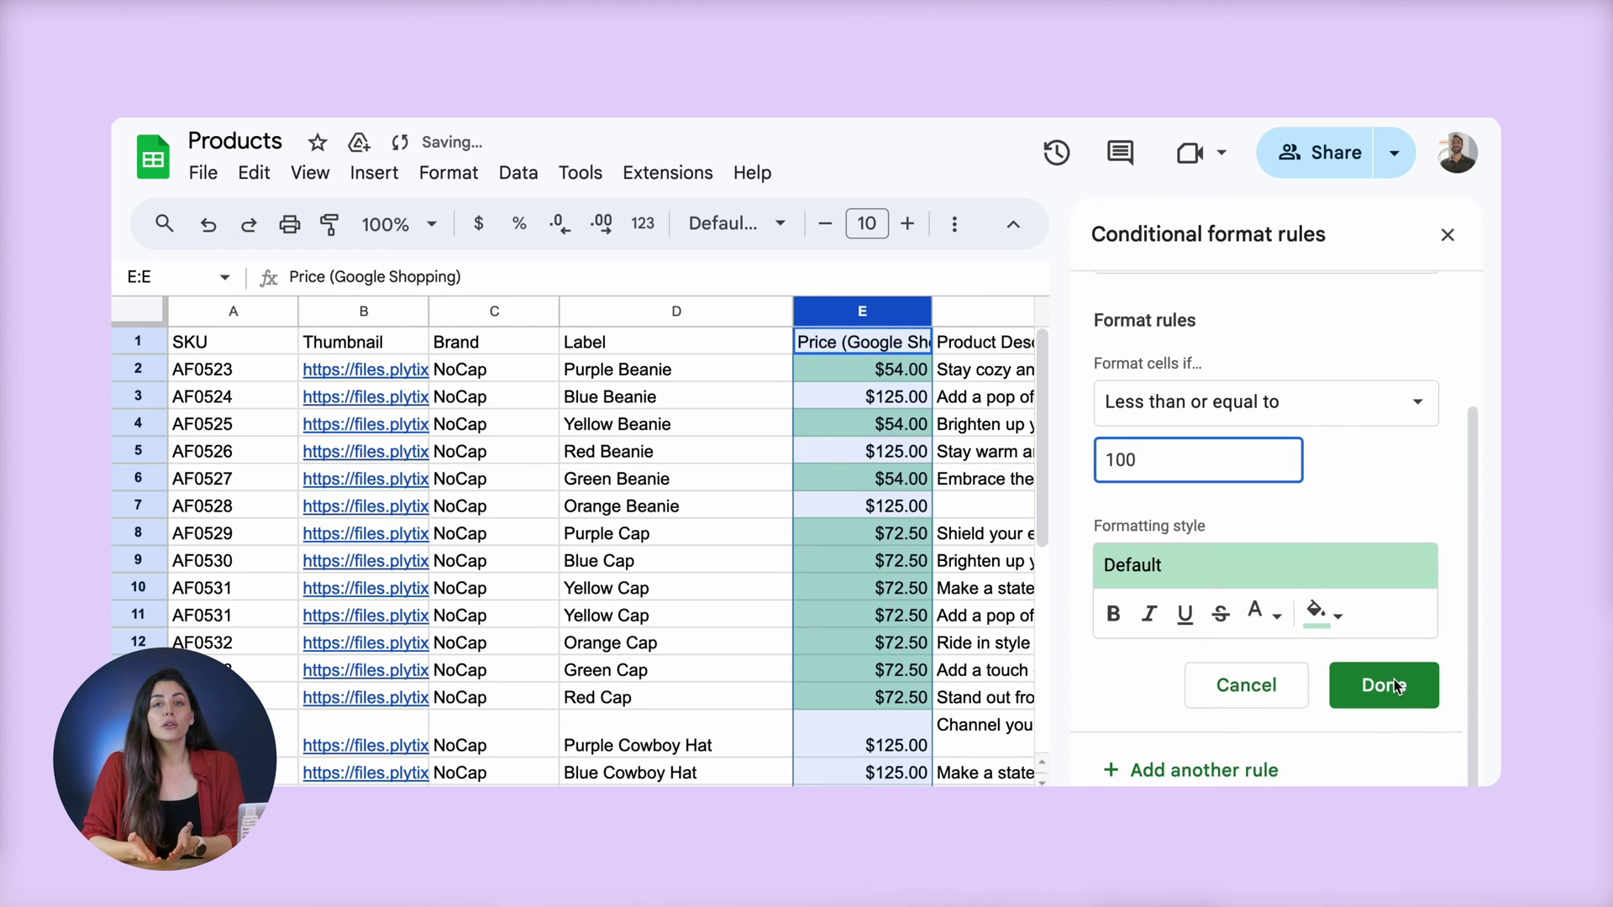
left_click(1384, 686)
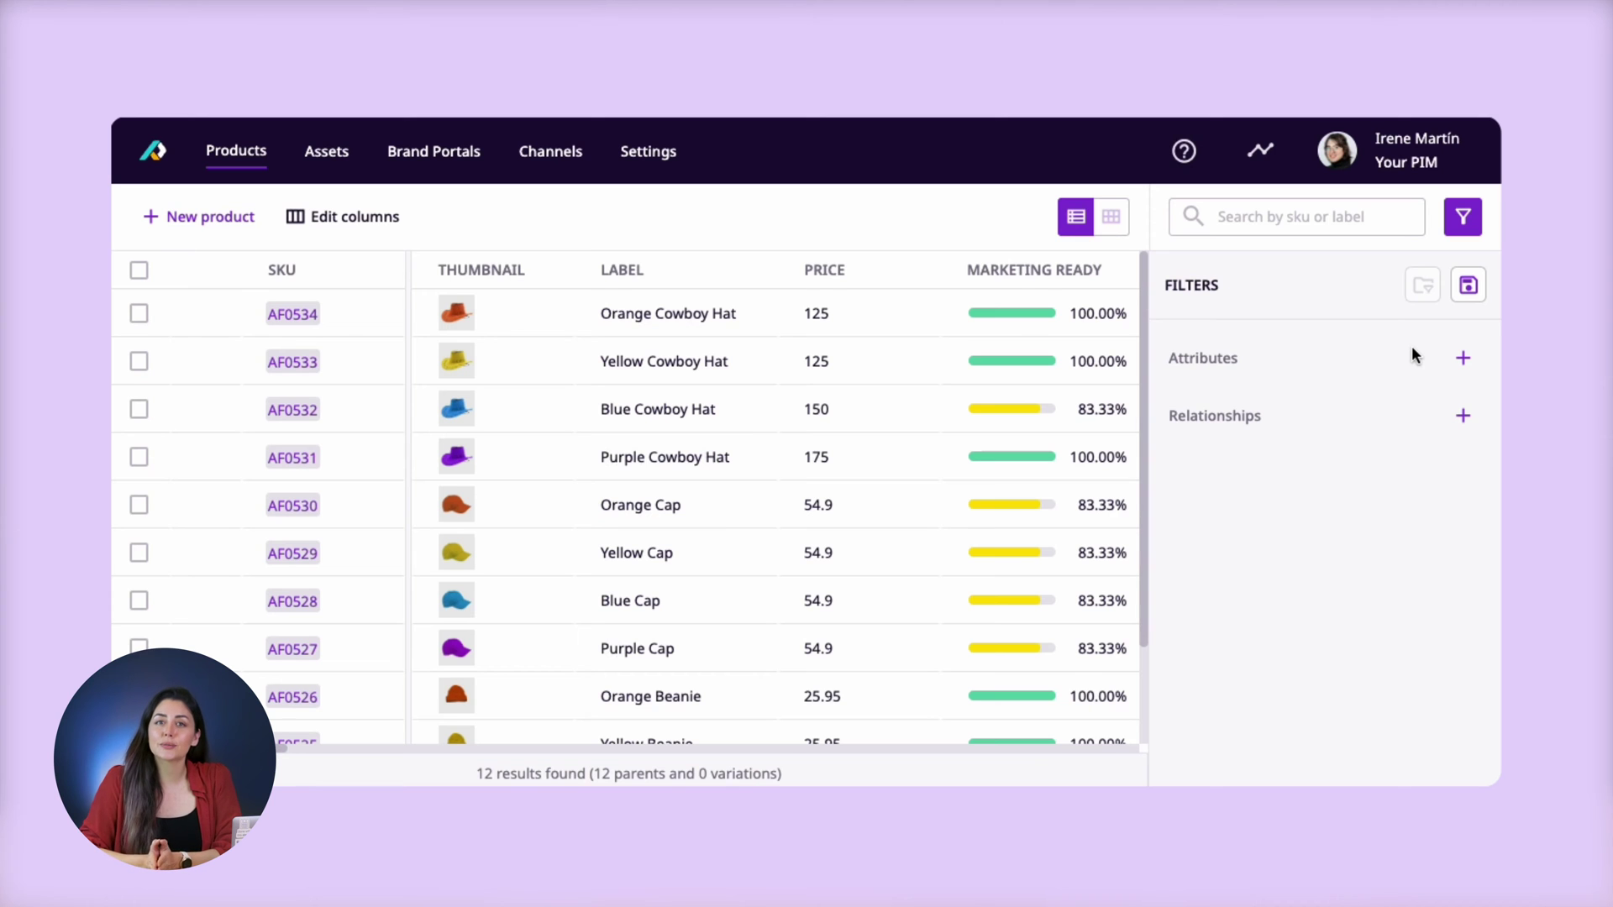
Step: Filter the product list to Price less than 100
left_click(1462, 357)
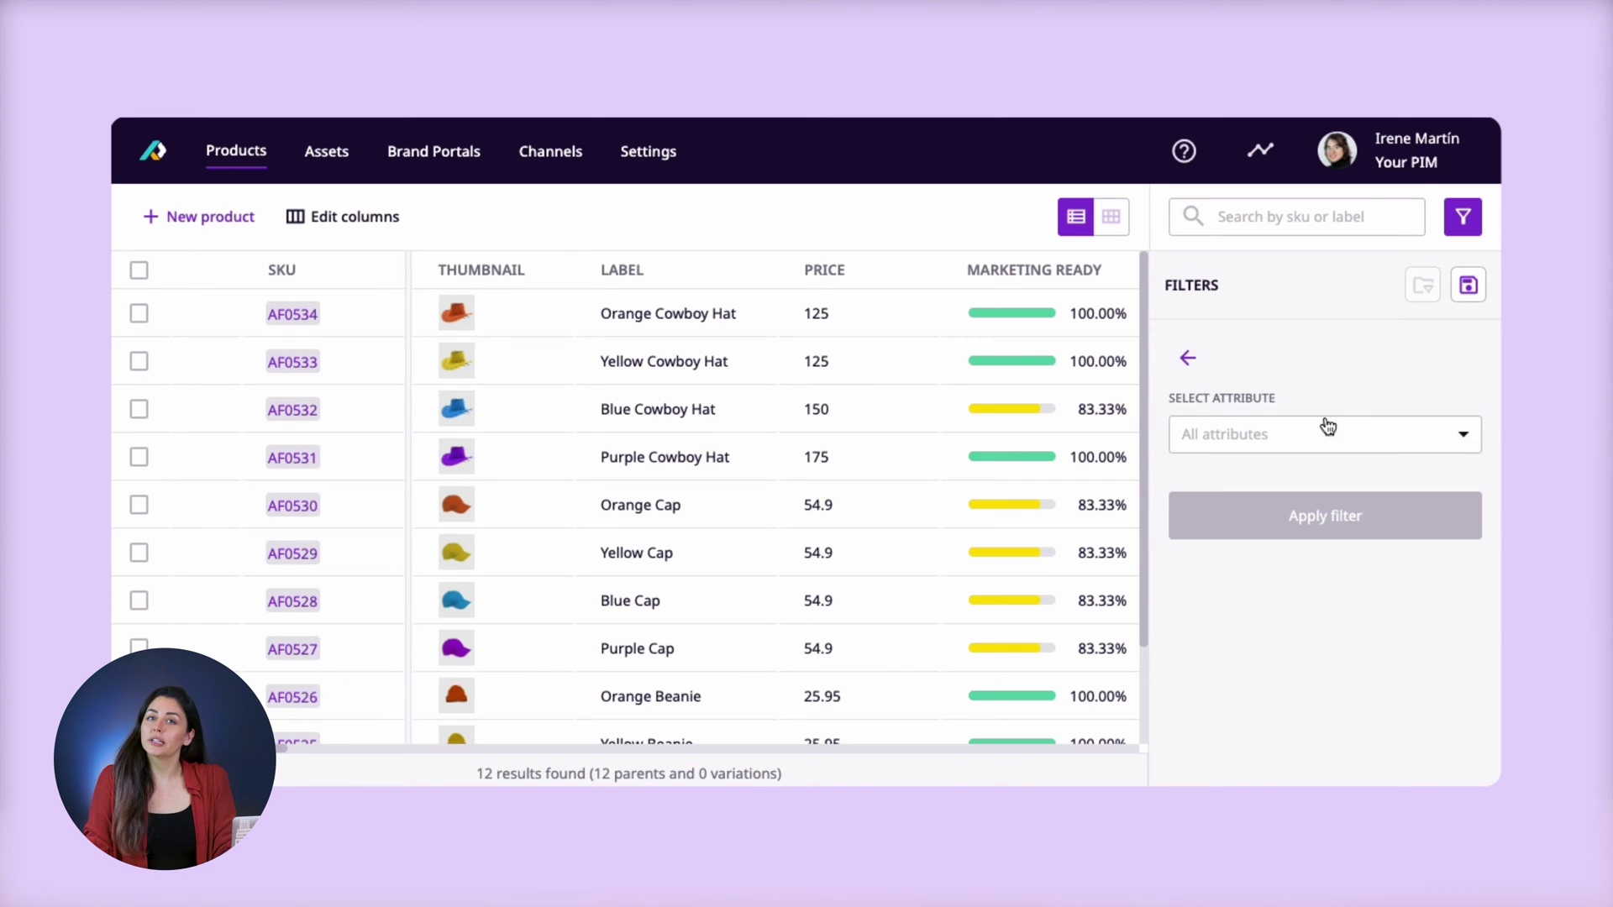
left_click(1325, 427)
type("price")
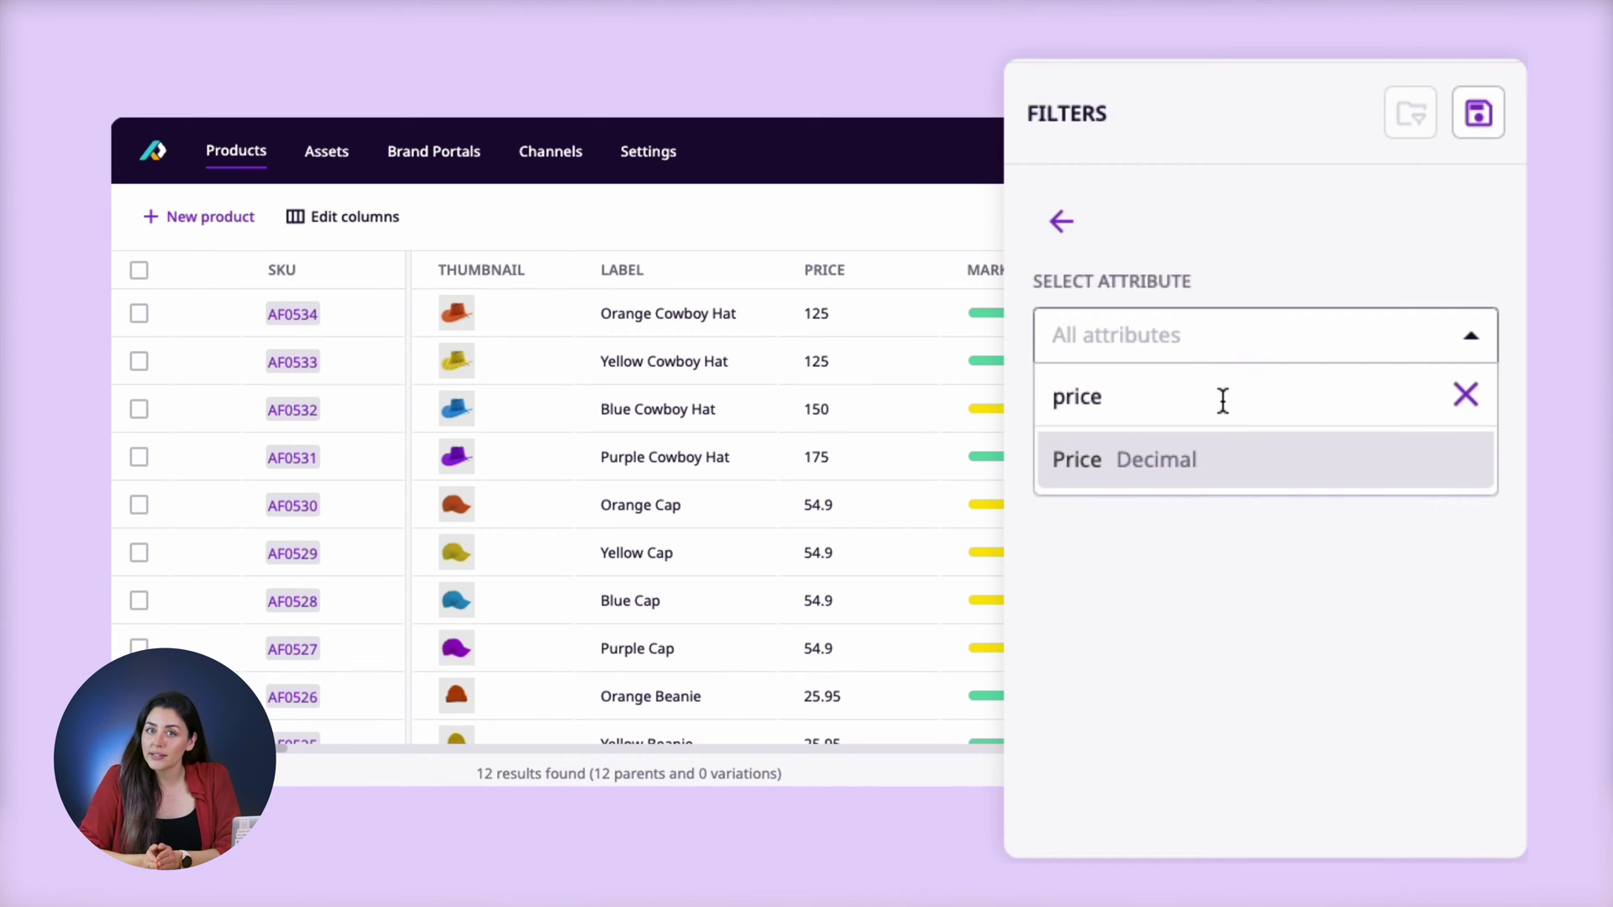
left_click(1179, 461)
left_click(1182, 446)
scroll(1172, 369, "down", 1)
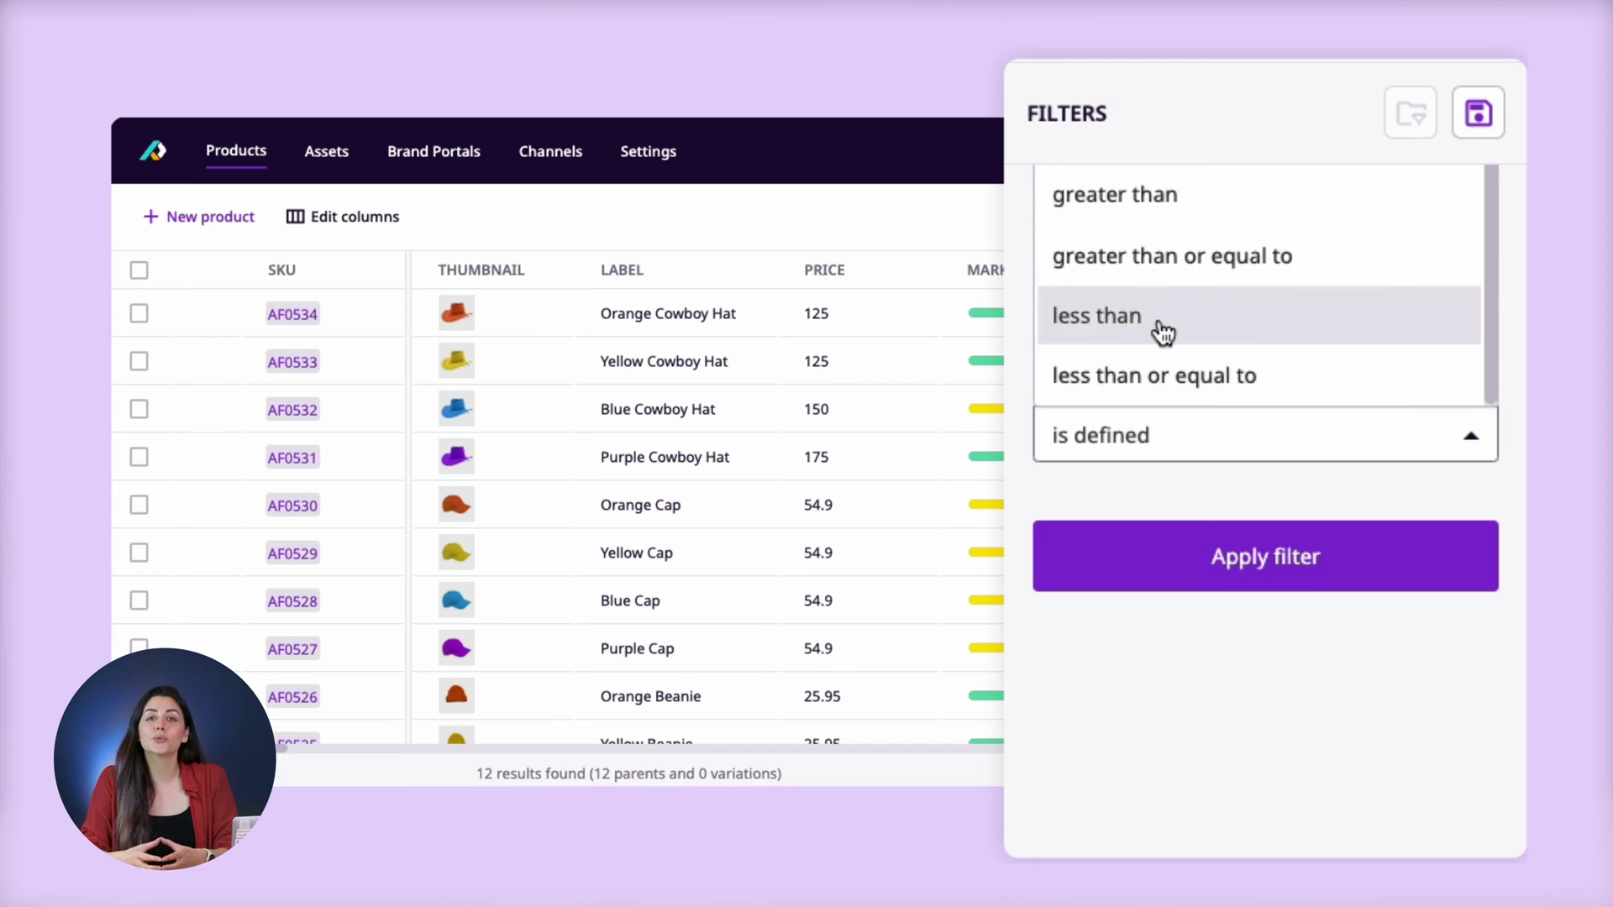
left_click(1159, 327)
left_click(1122, 521)
type("100")
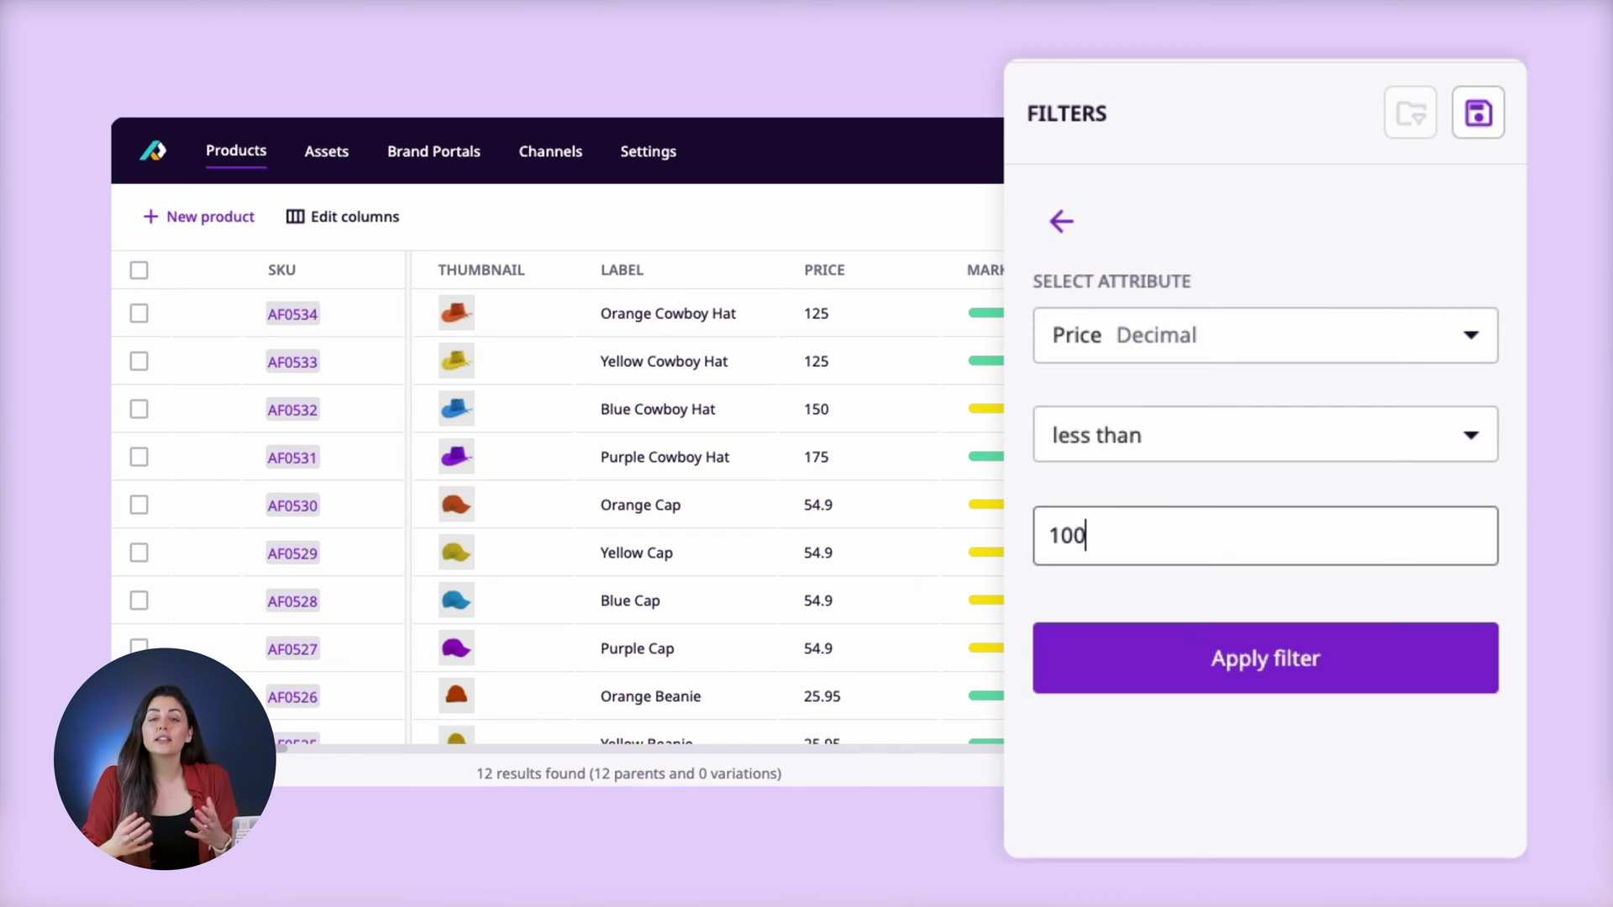
left_click(1139, 642)
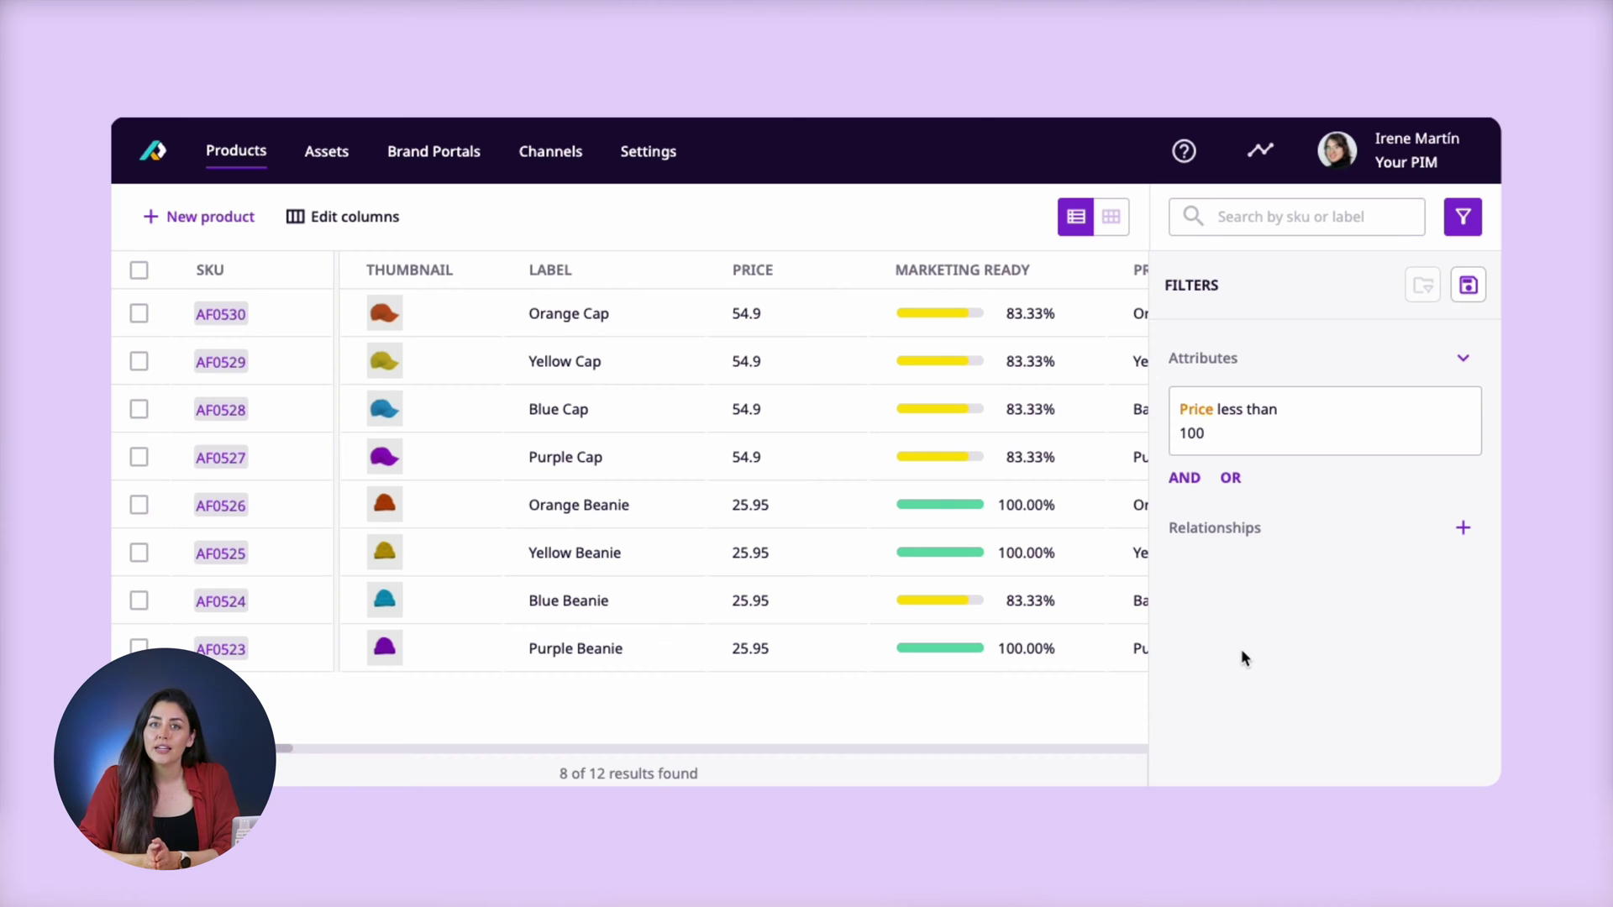
Step: Add an AND condition Categories contains any of Caps and apply the combined filter
left_click(1189, 477)
left_click(1228, 445)
type("cate")
left_click(1226, 515)
left_click(1229, 509)
left_click(1232, 666)
left_click(1260, 568)
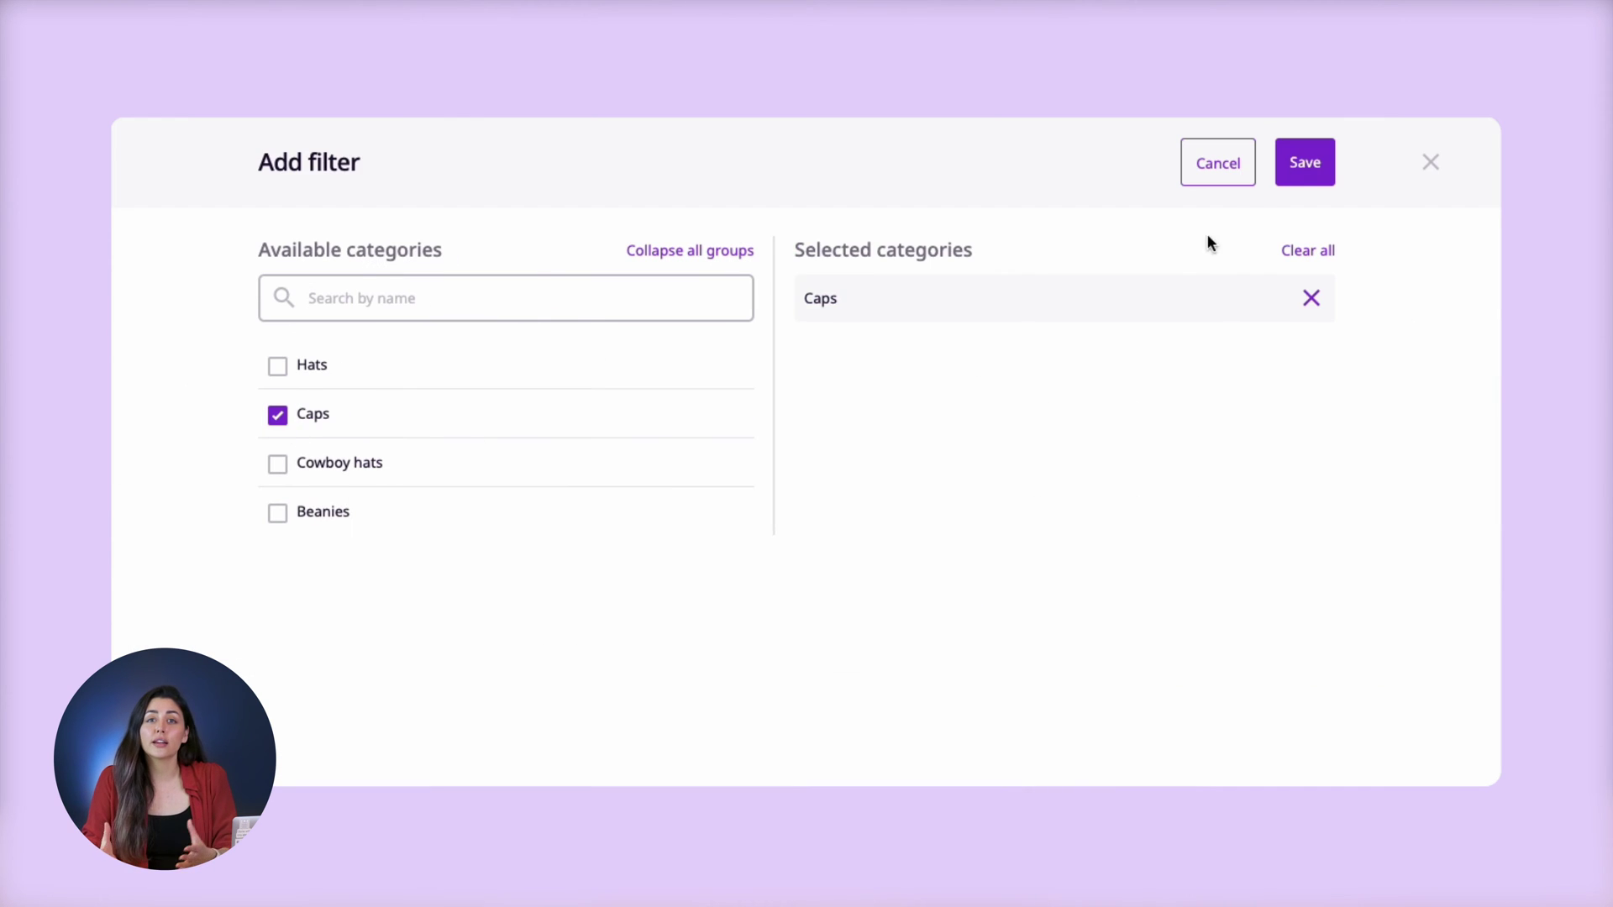
left_click(1305, 162)
left_click(1298, 668)
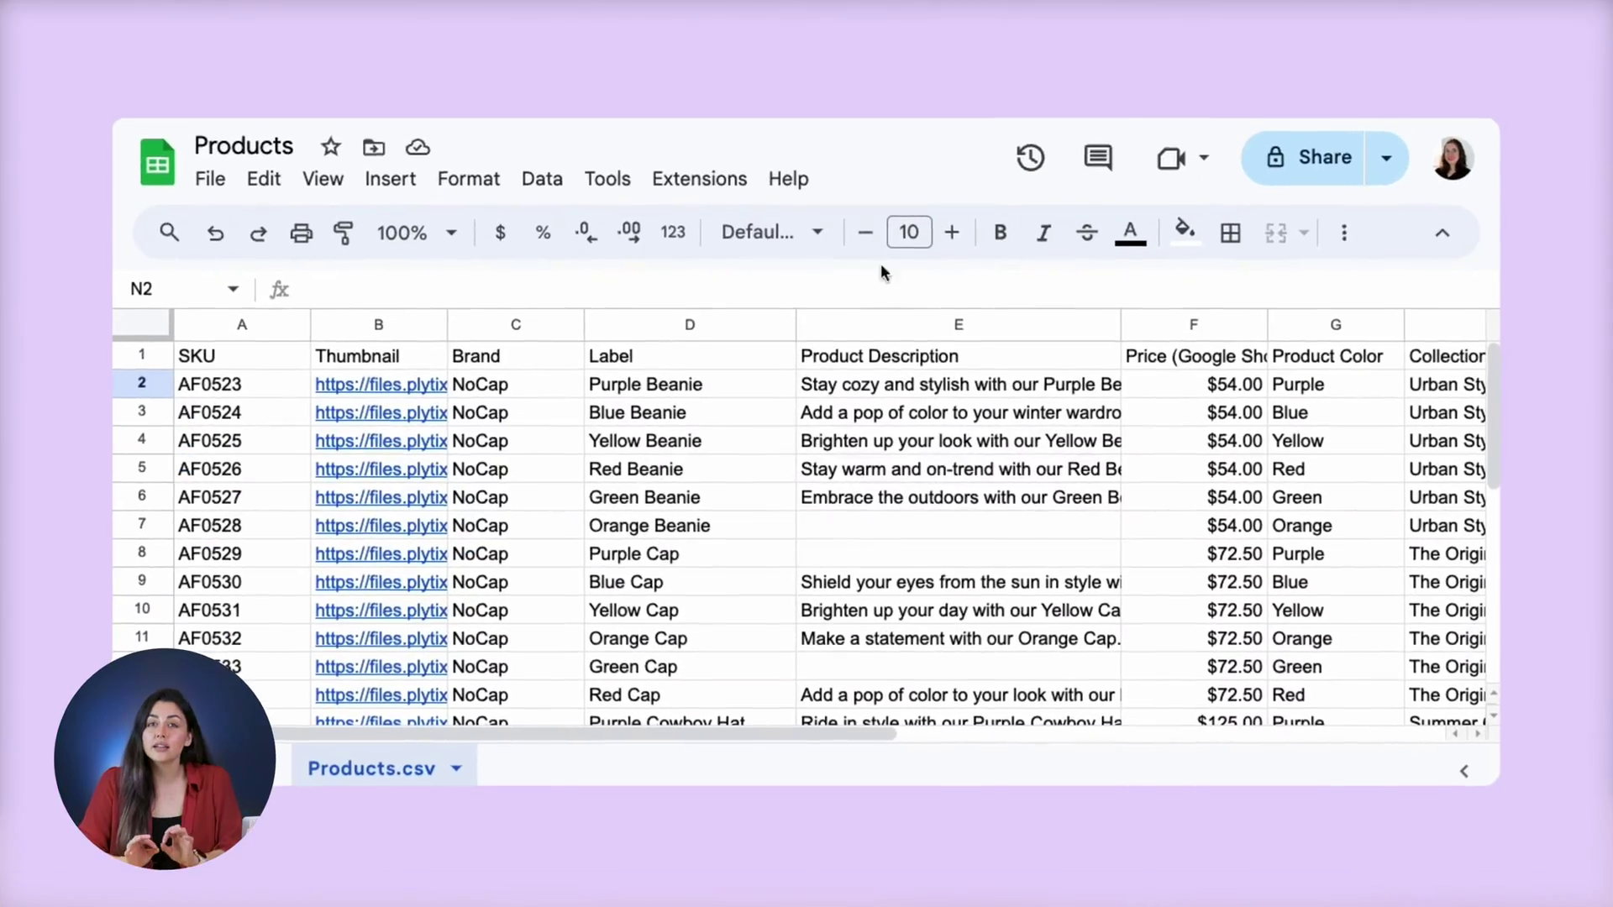
Step: Turn on sheet filters and show only (Blanks) in the Product Description column E
left_click(888, 324)
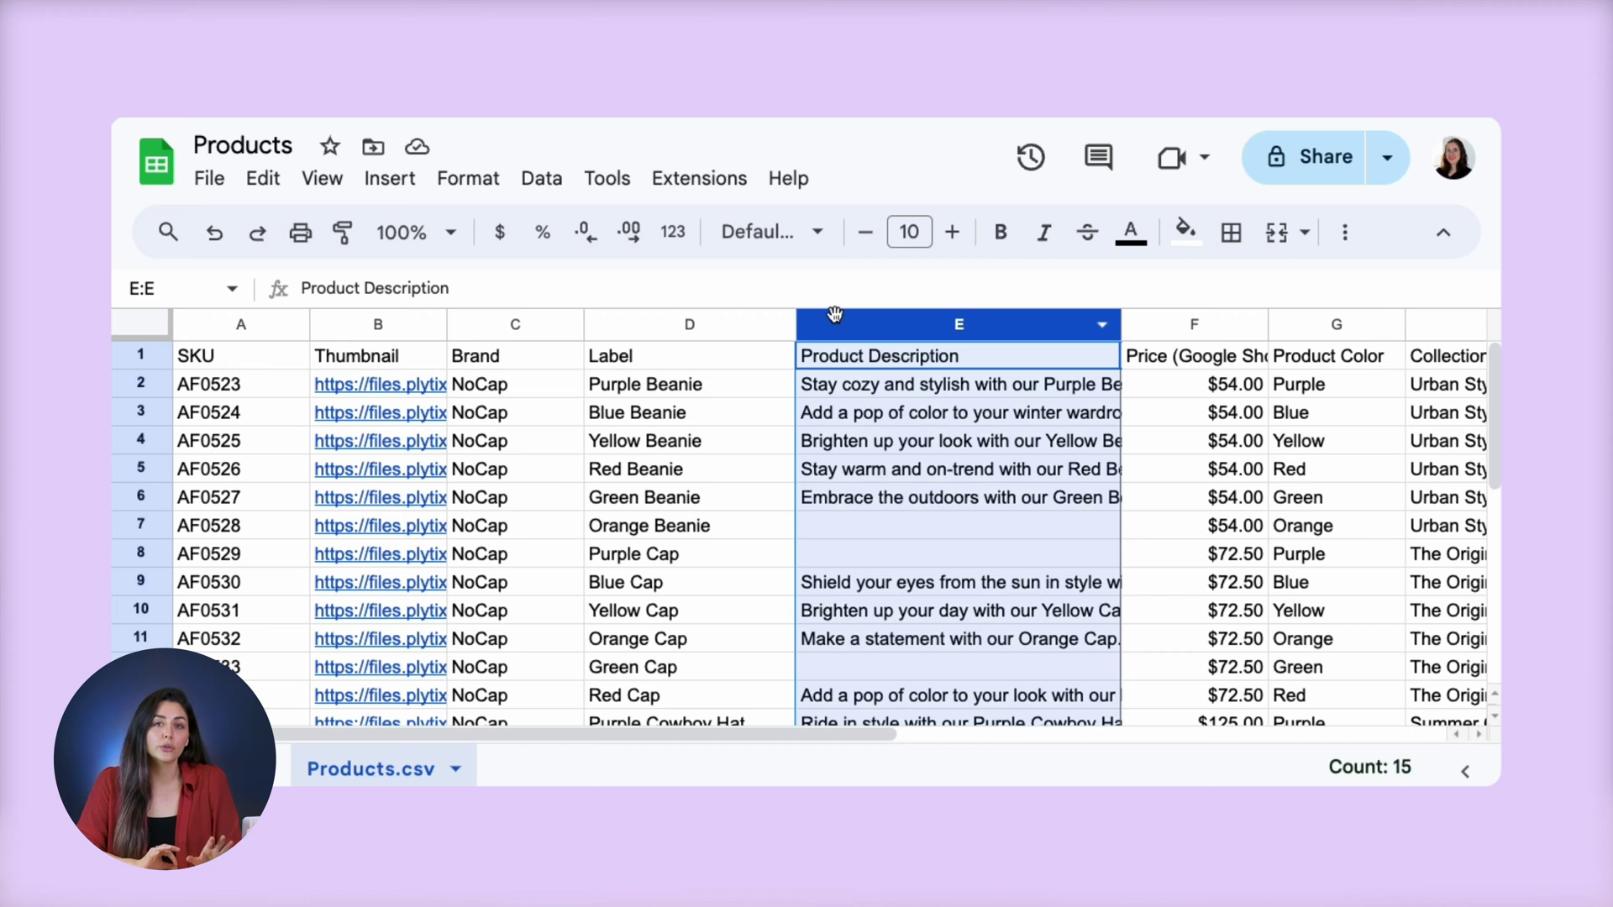
left_click(543, 178)
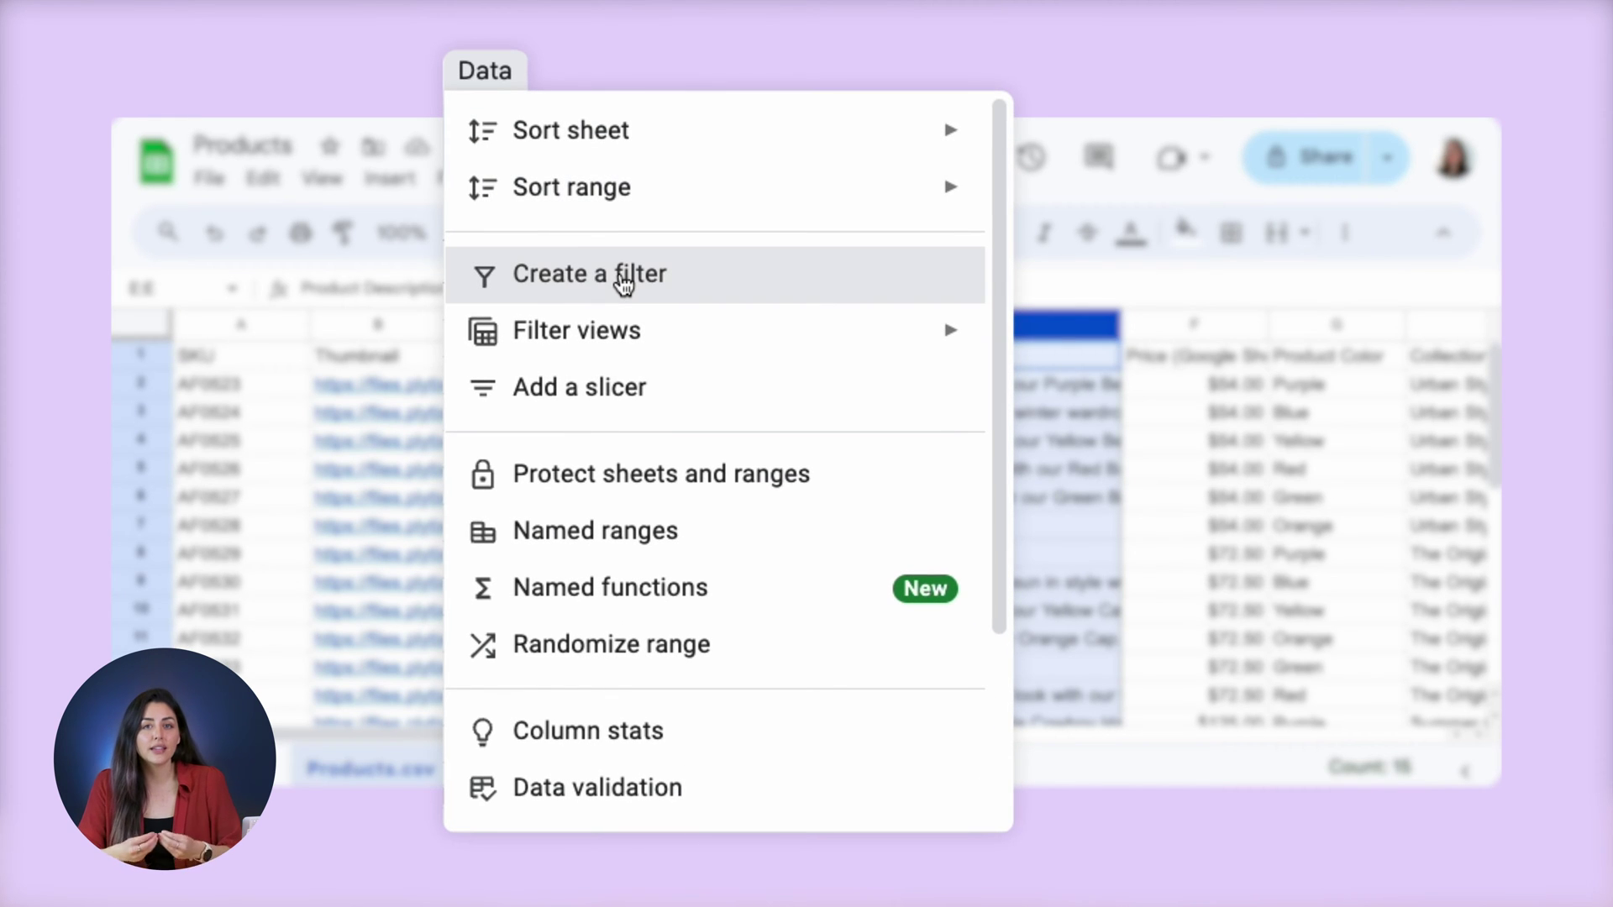
left_click(623, 284)
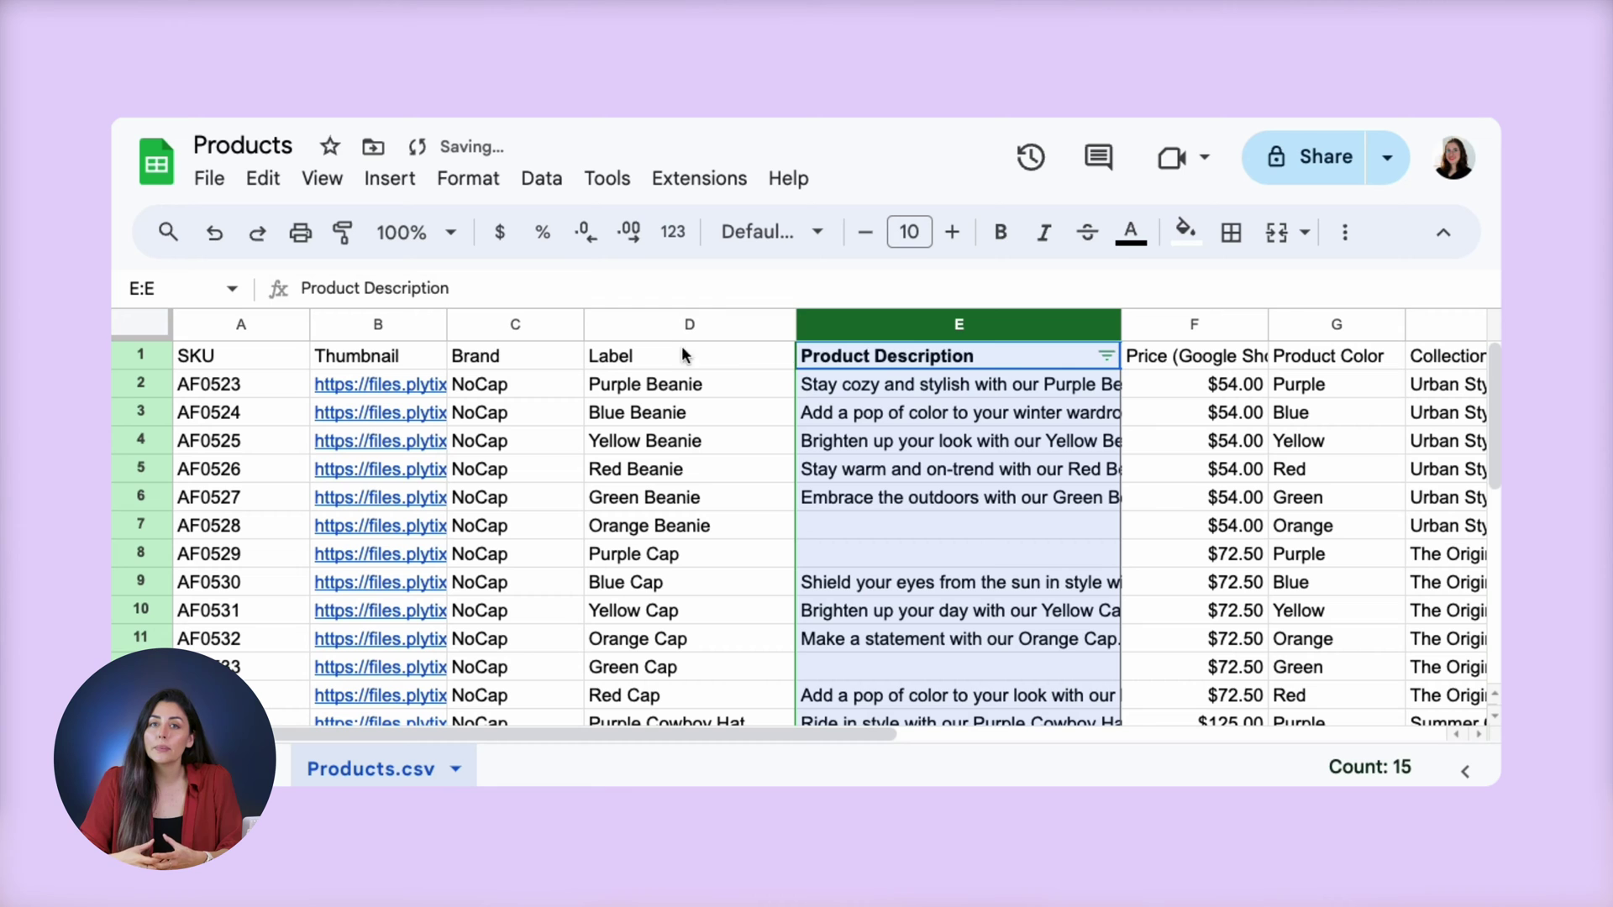
left_click(1105, 355)
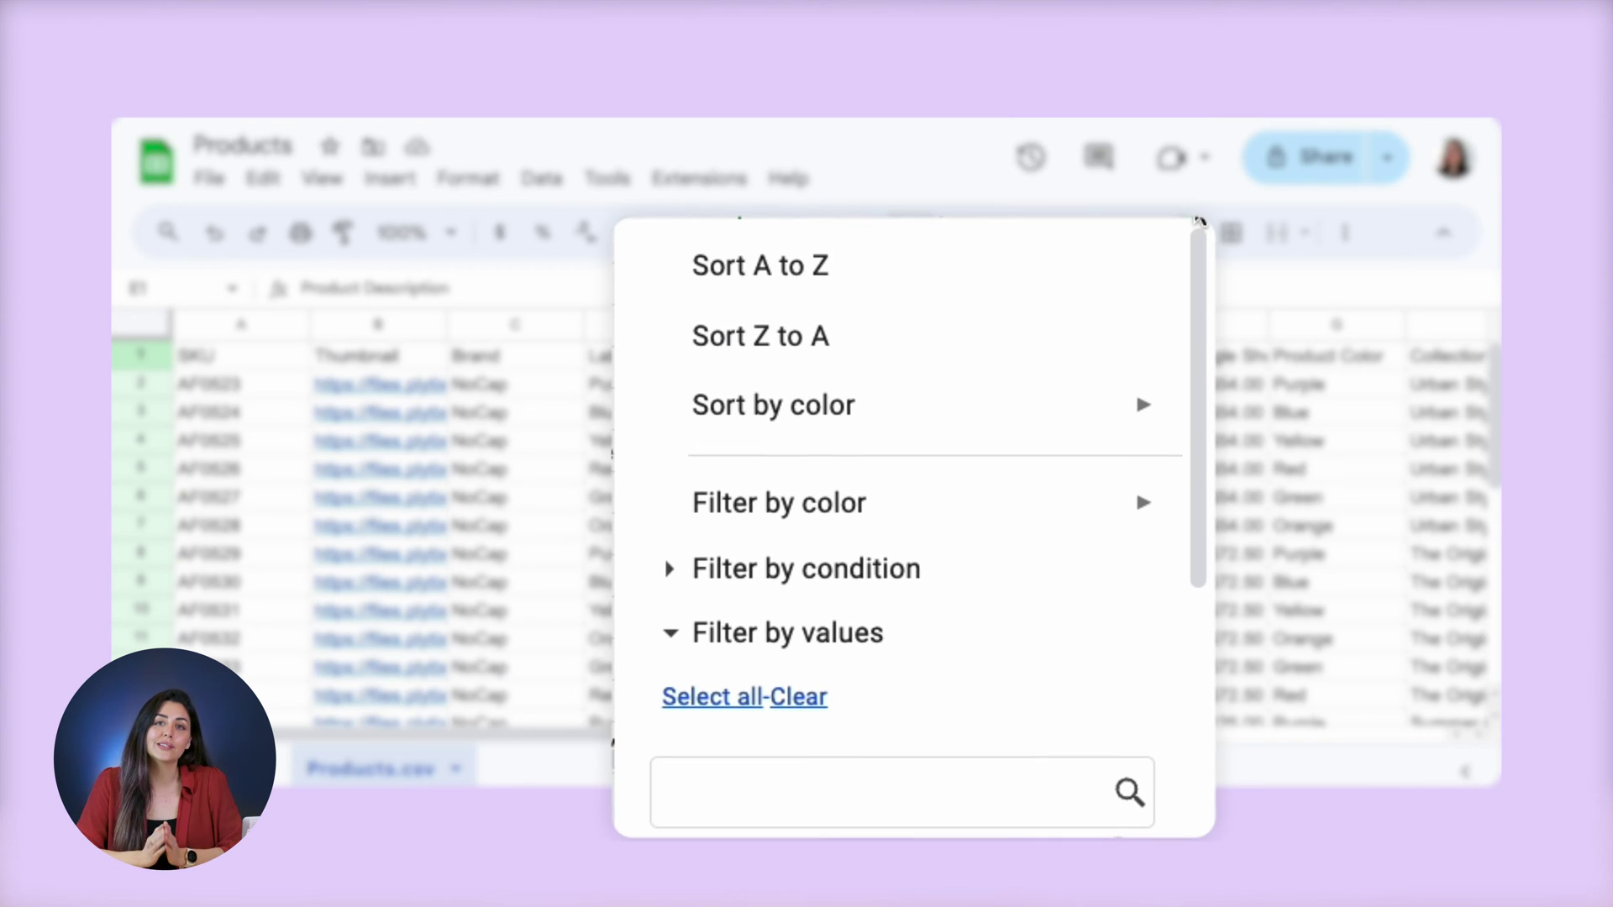
scroll(1014, 672, "down", 5)
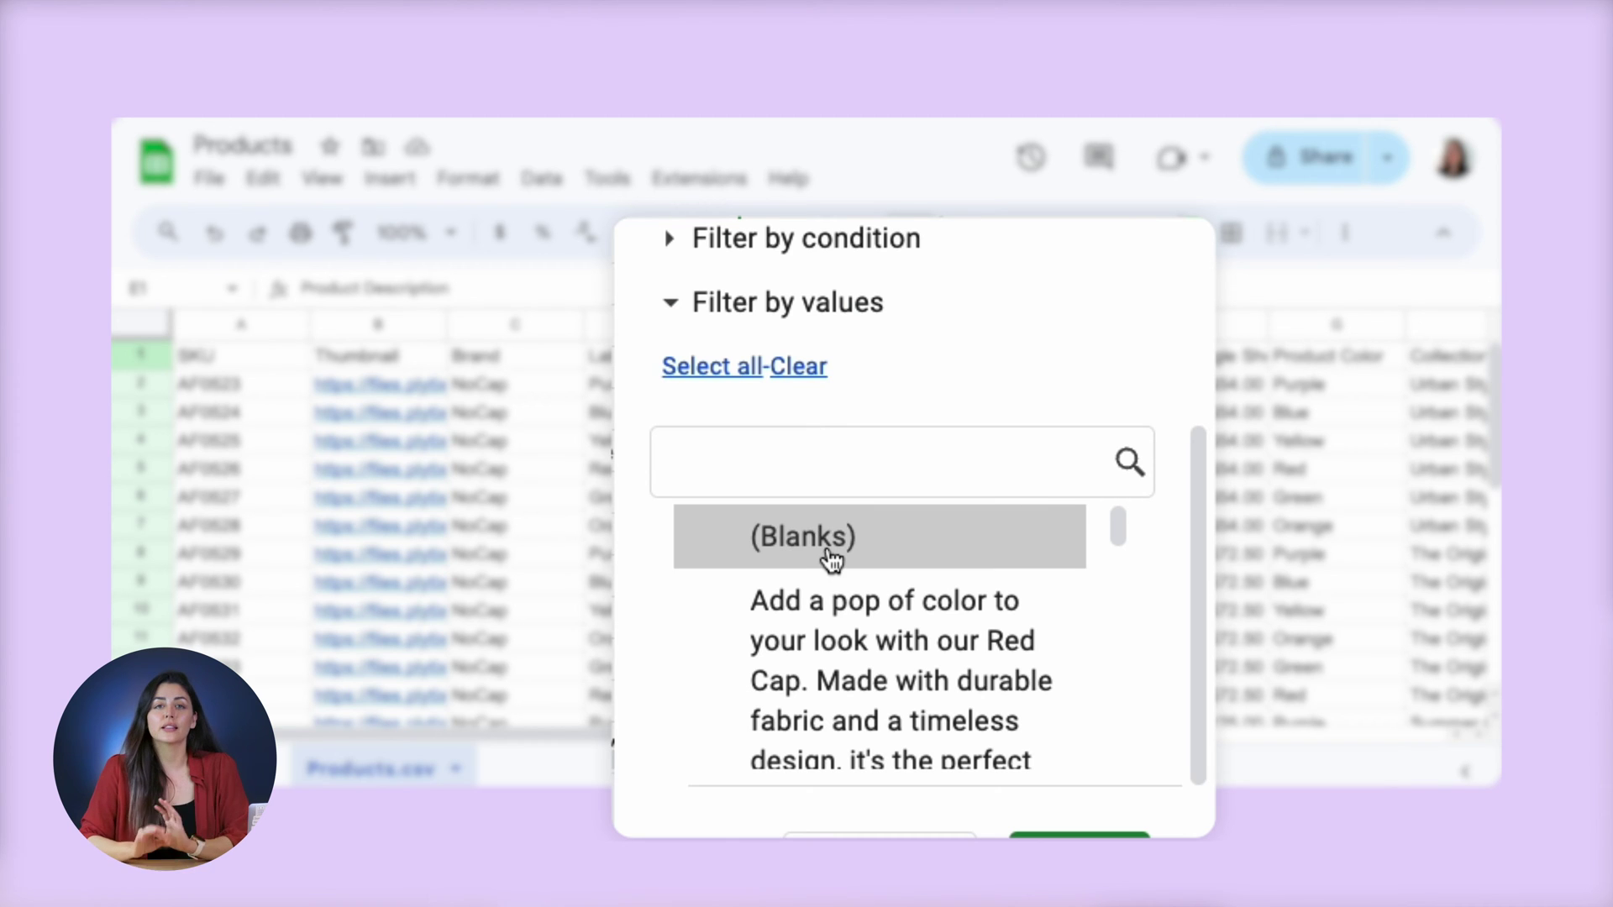
scroll(1179, 577, "down", 2)
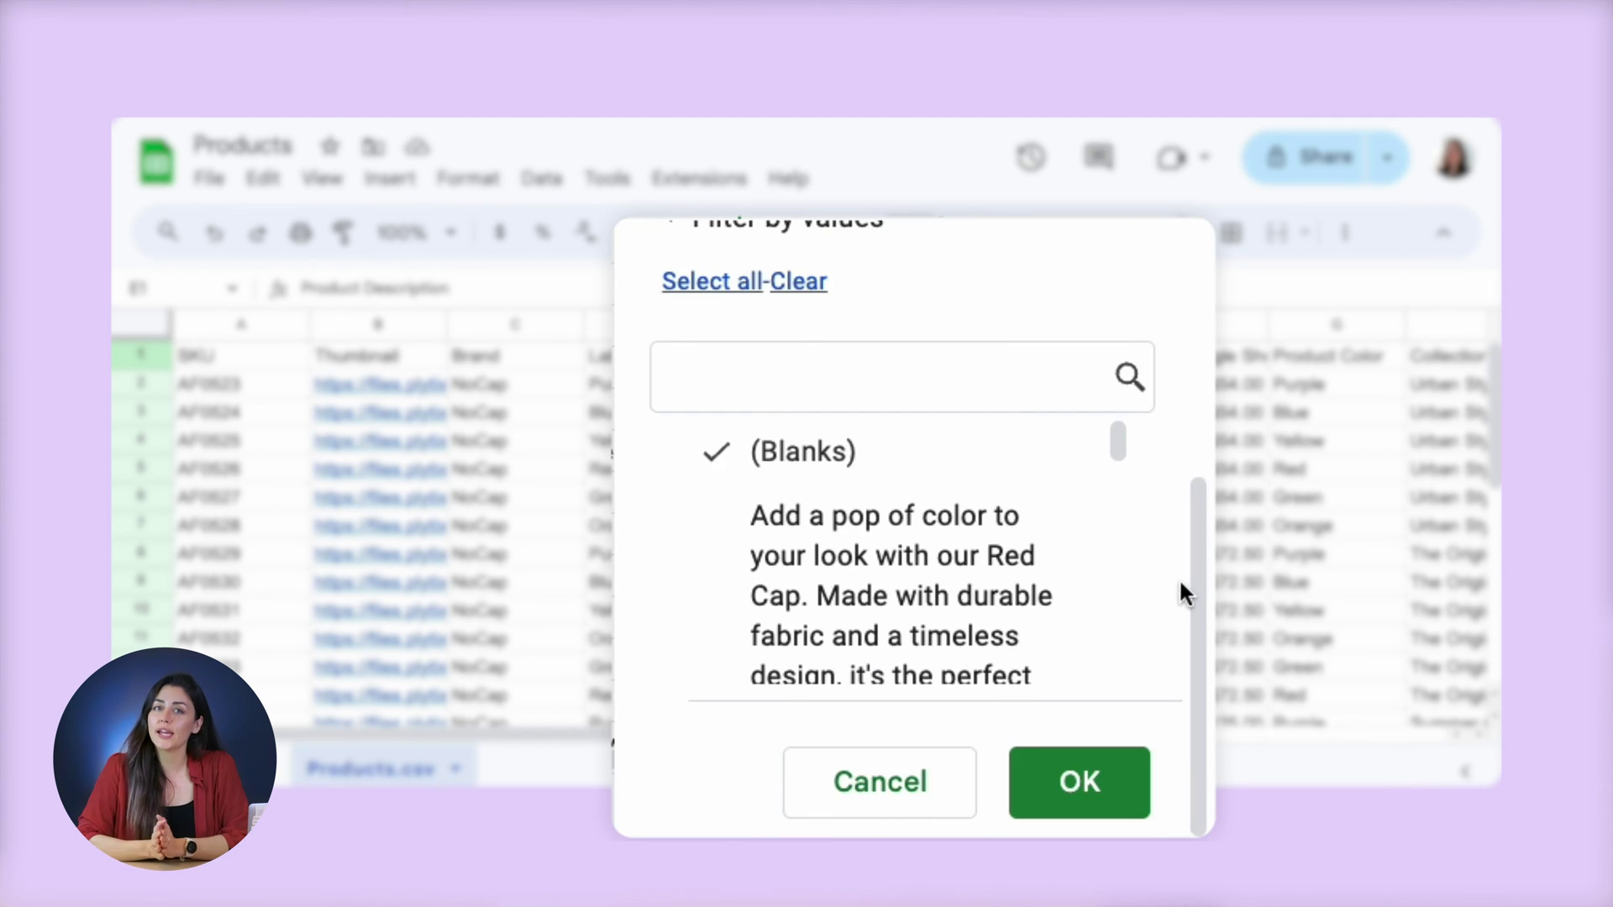
left_click(1037, 748)
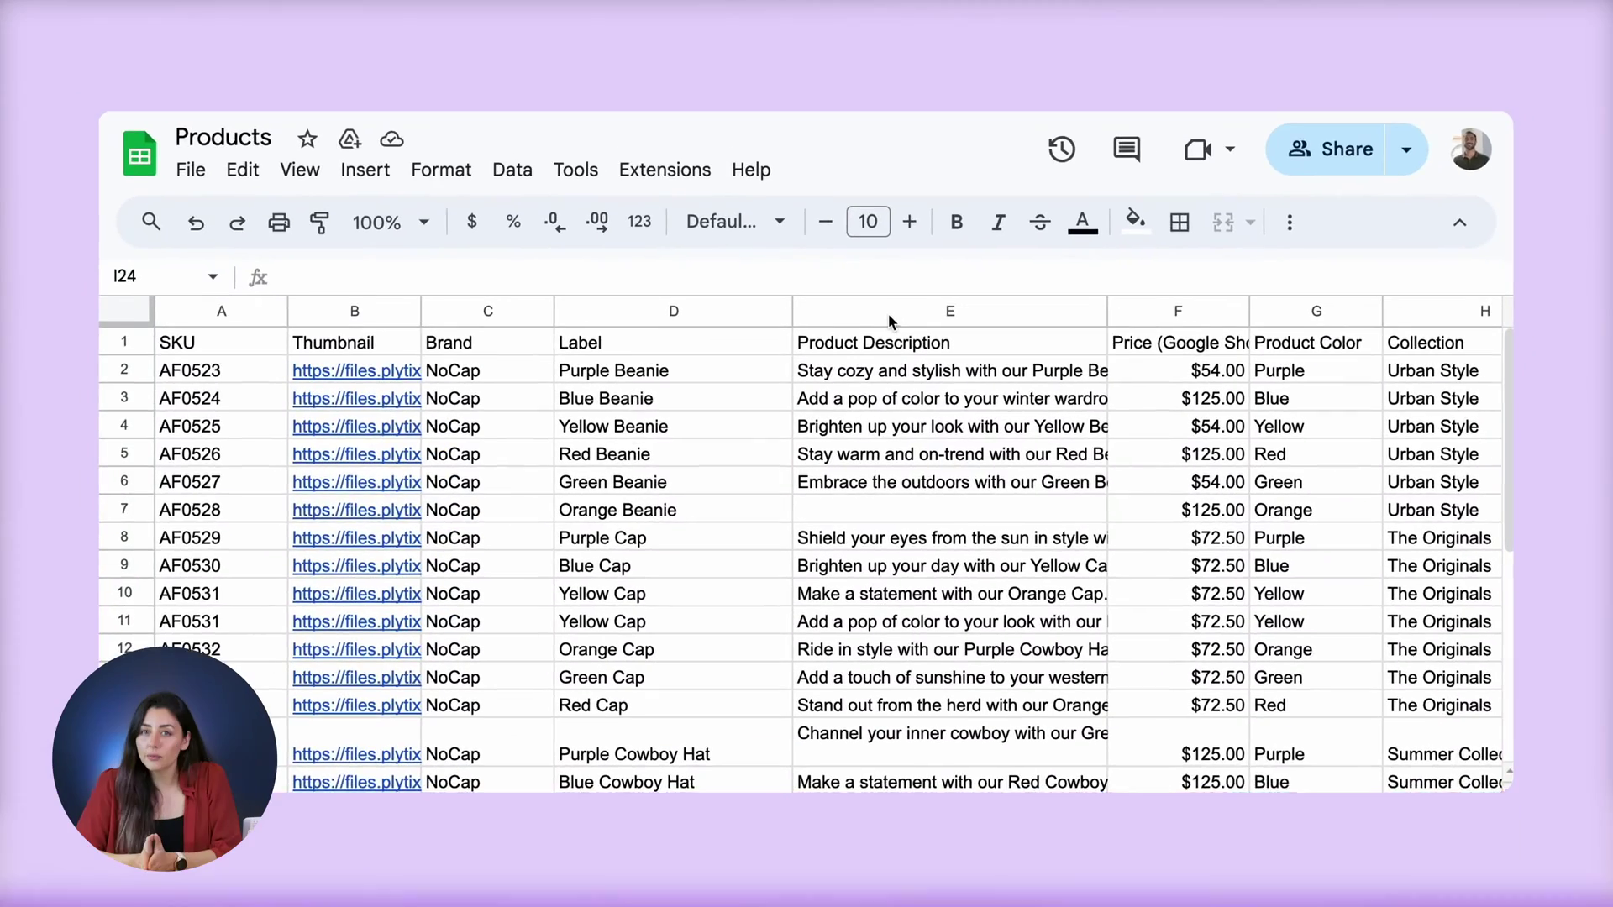
Step: Create a new filter view on the Products sheet
left_click(884, 312)
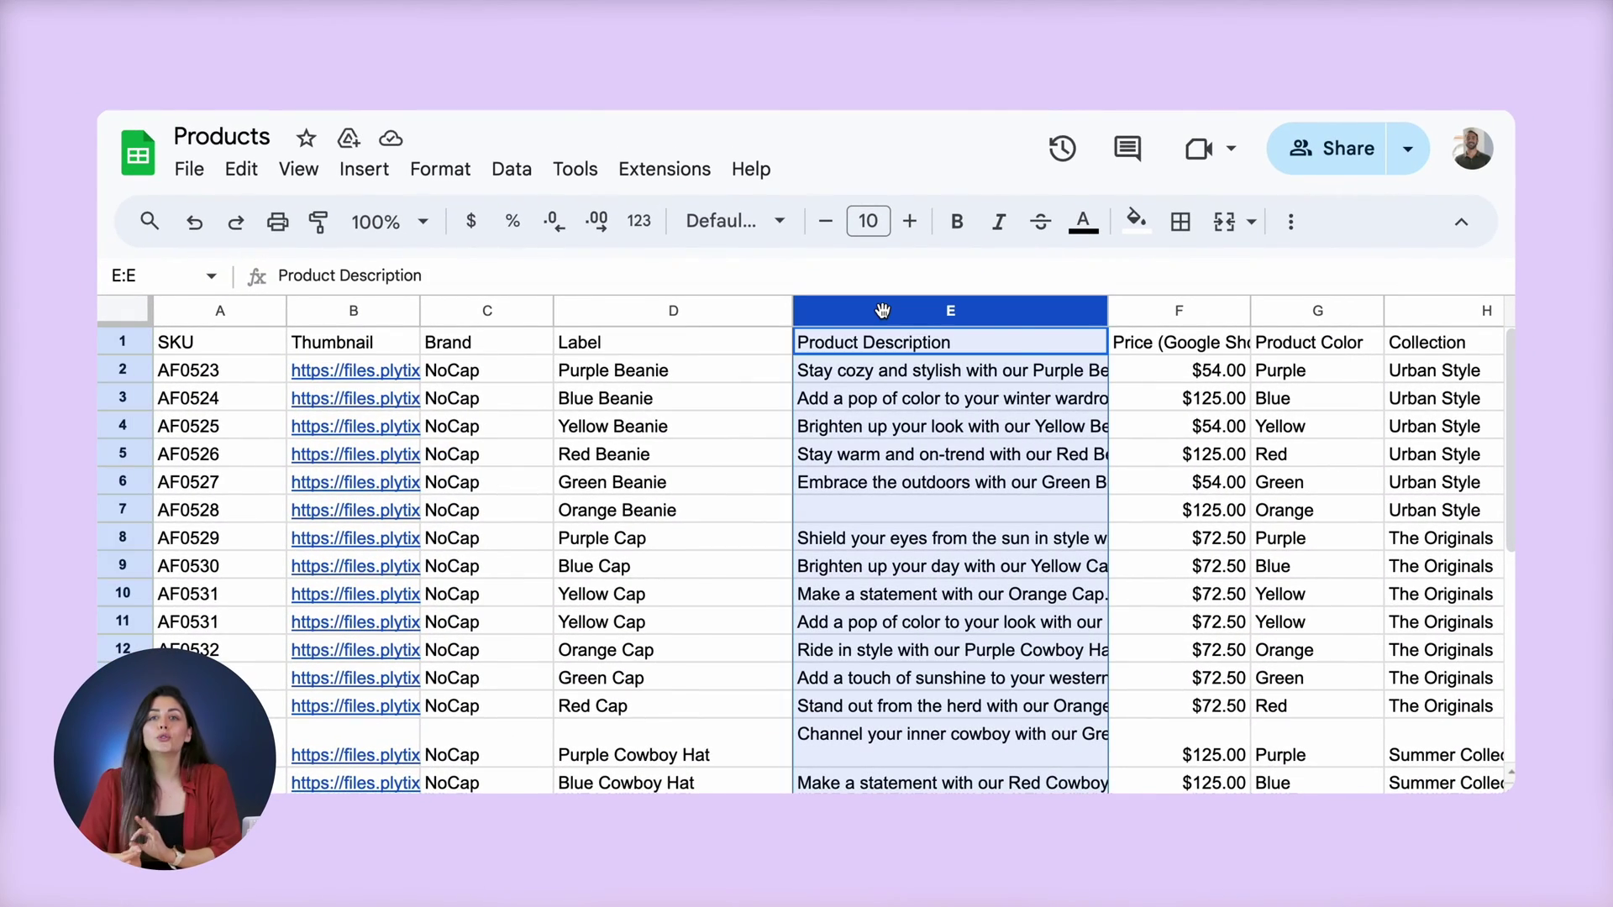
left_click(512, 168)
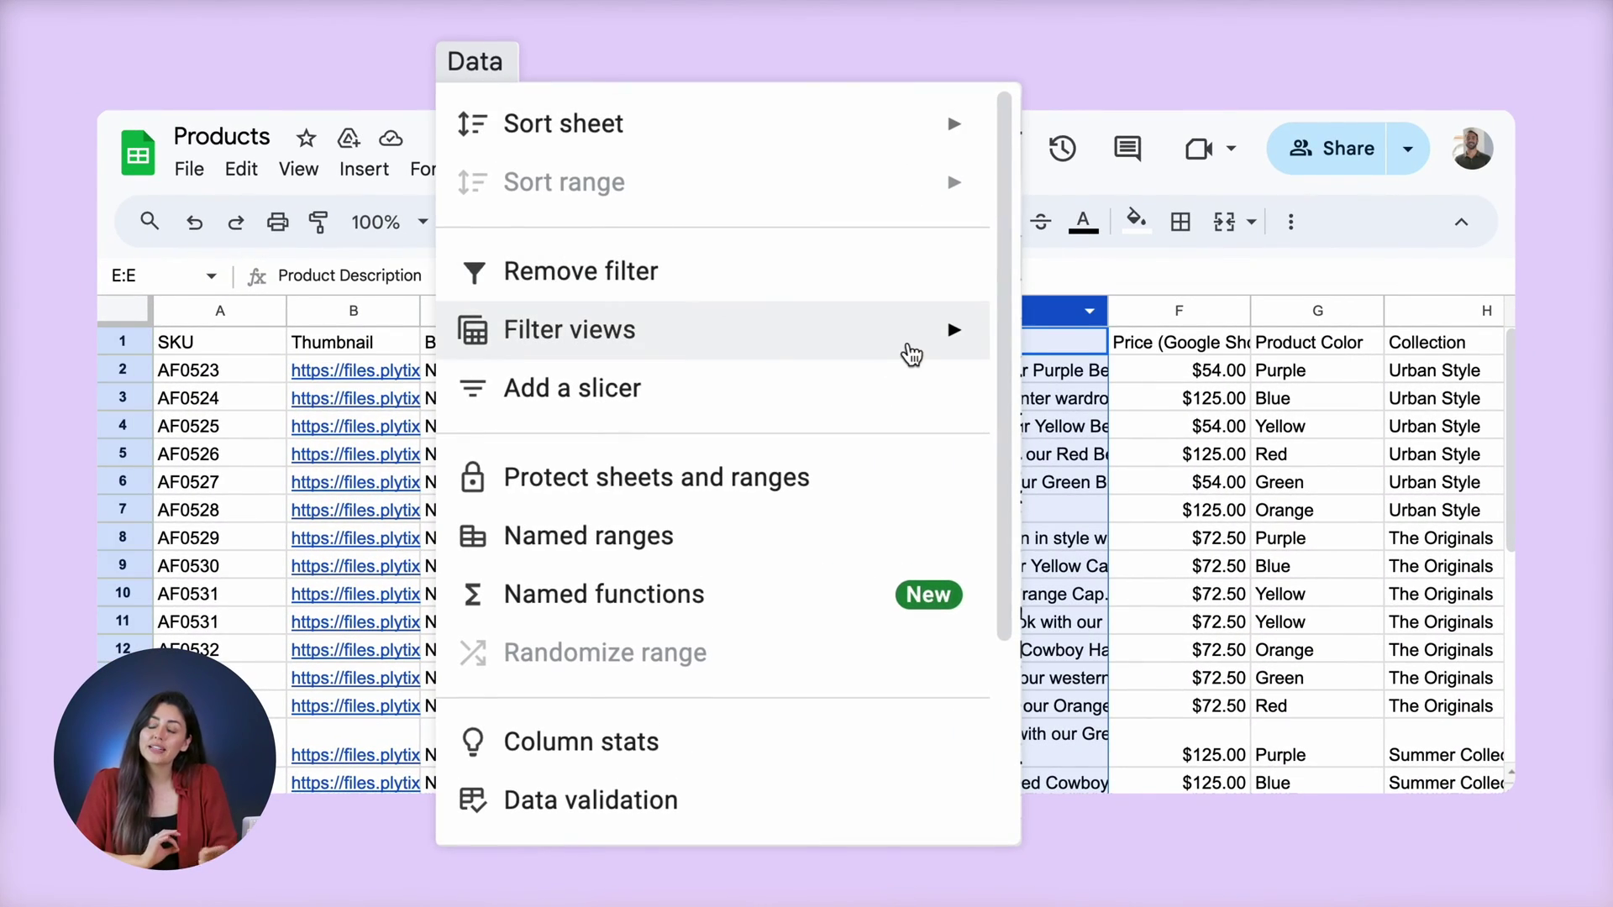
mouse_move(911, 354)
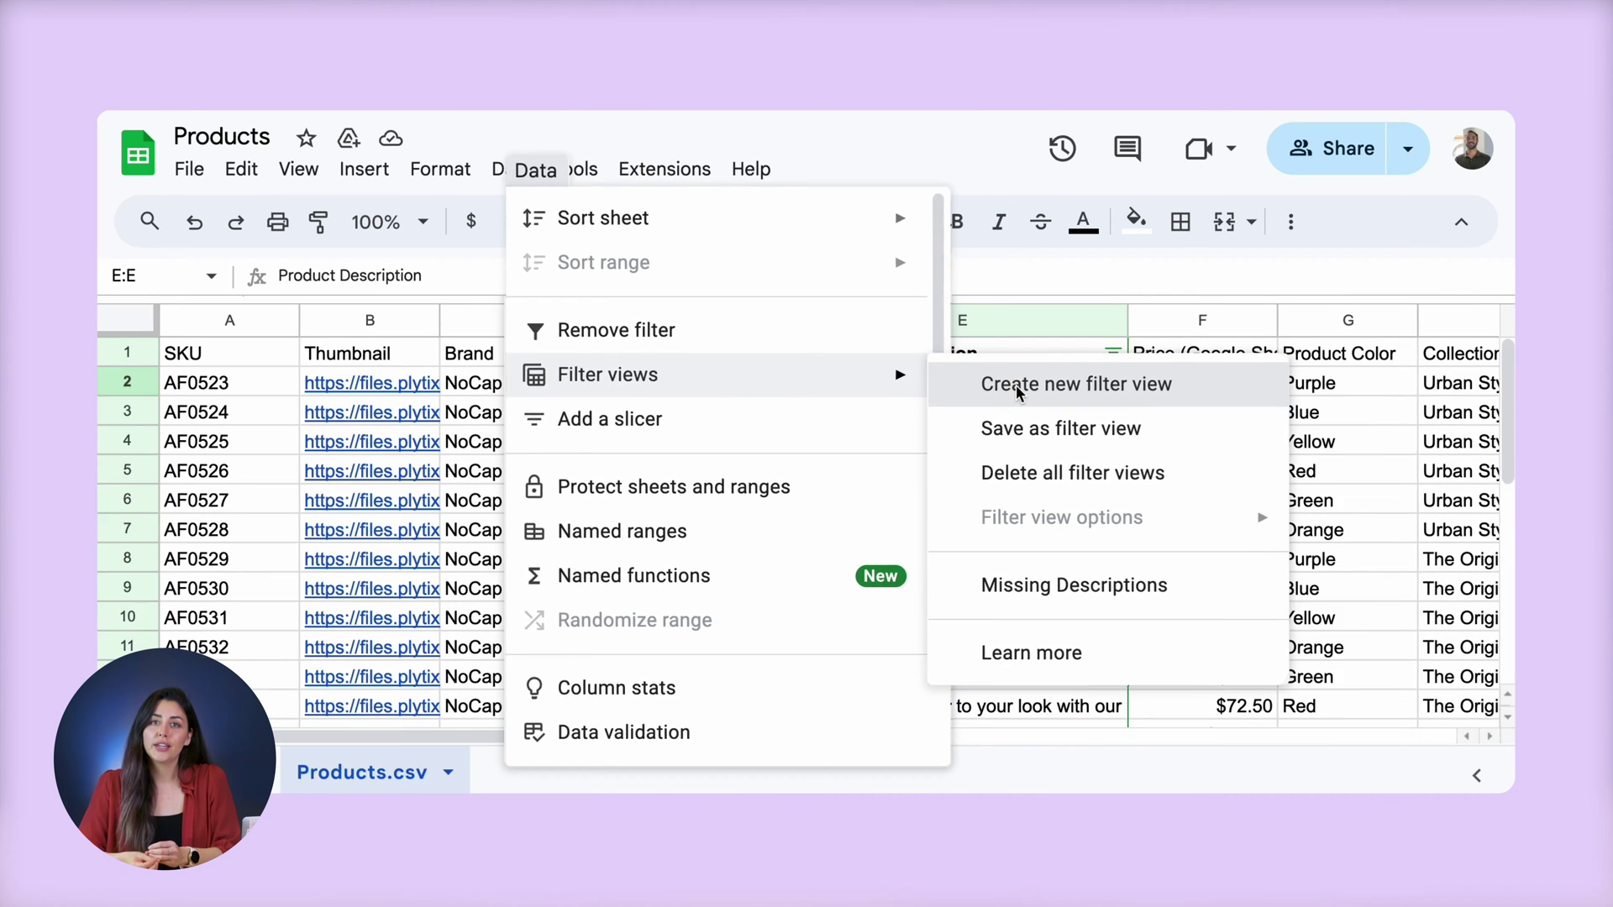
left_click(1016, 385)
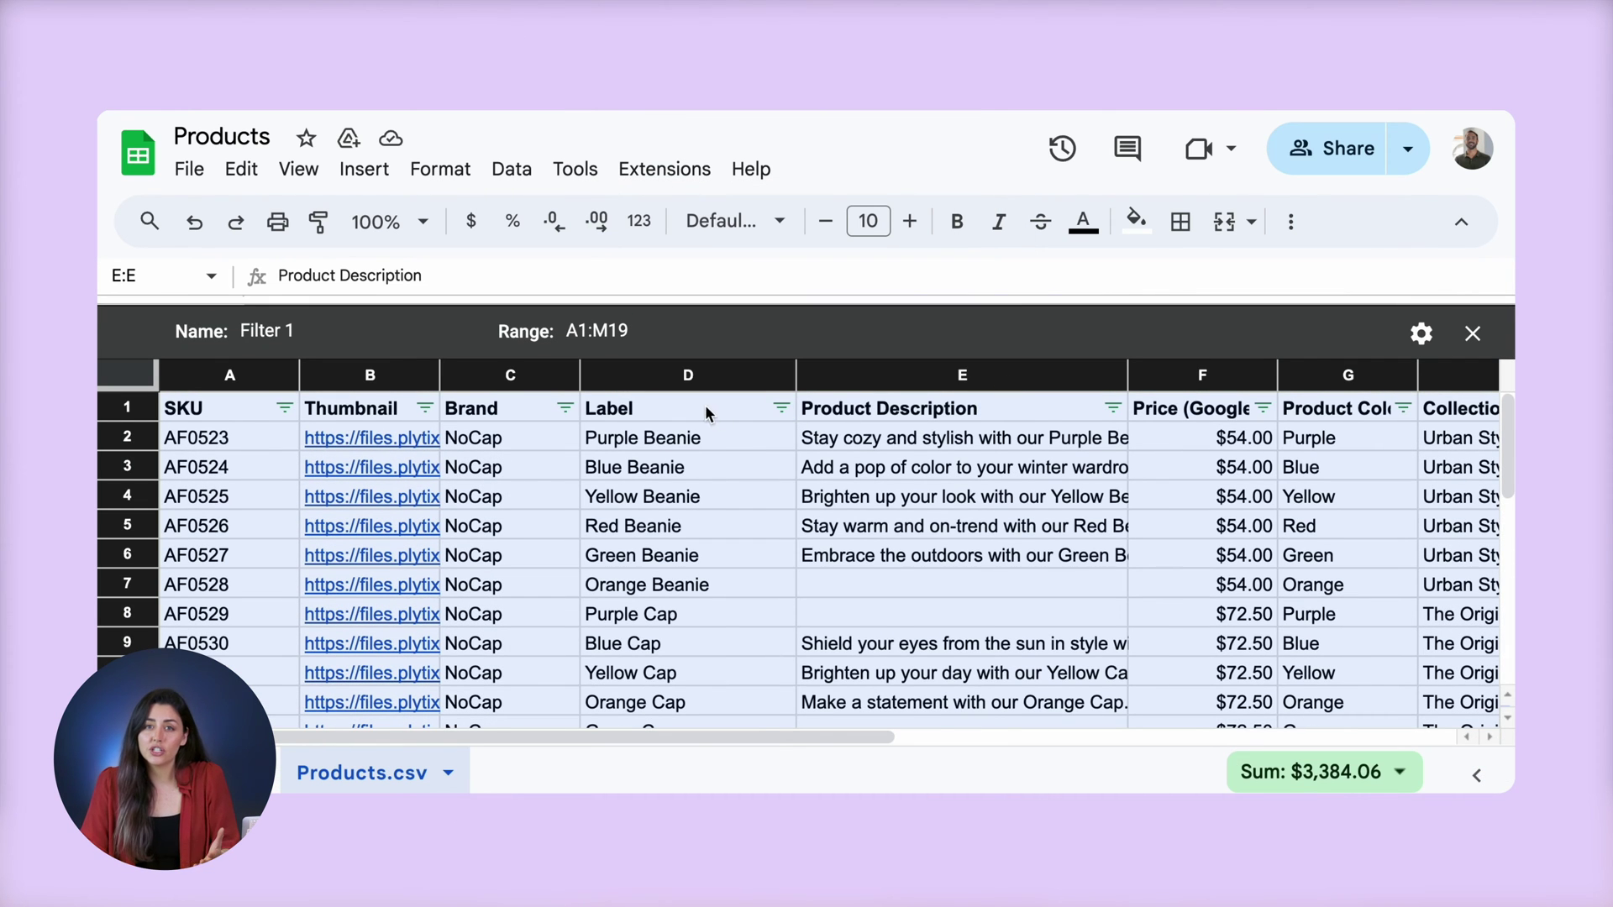
Step: In the Shopify Products view, hide the Thumbnail column, sort Price ascending, and close it
right_click(395, 388)
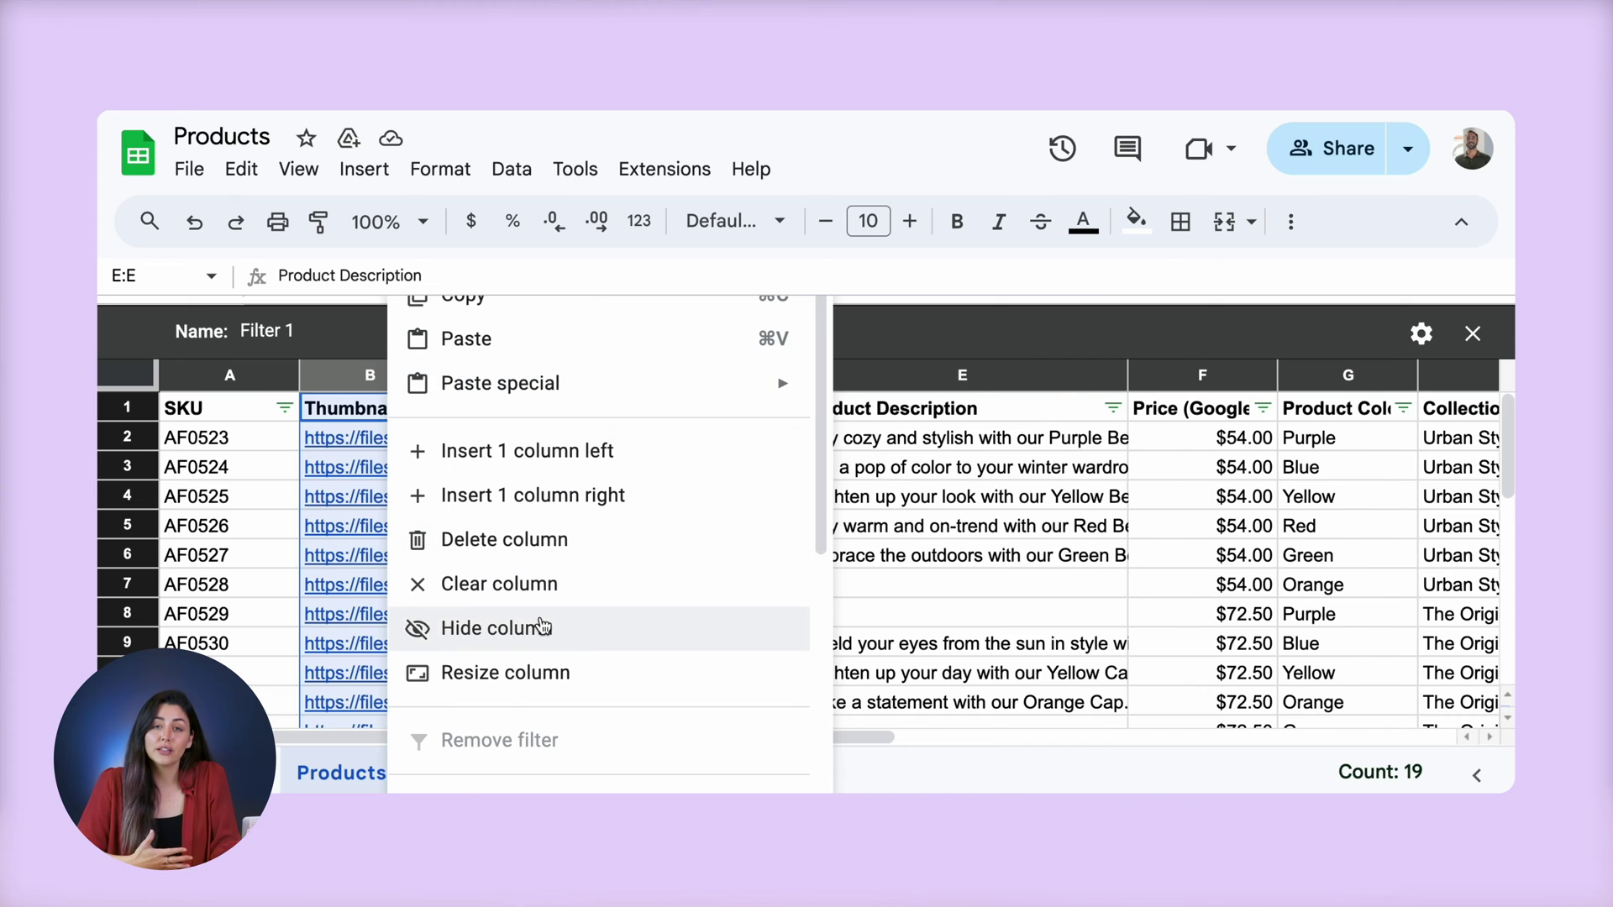
left_click(540, 619)
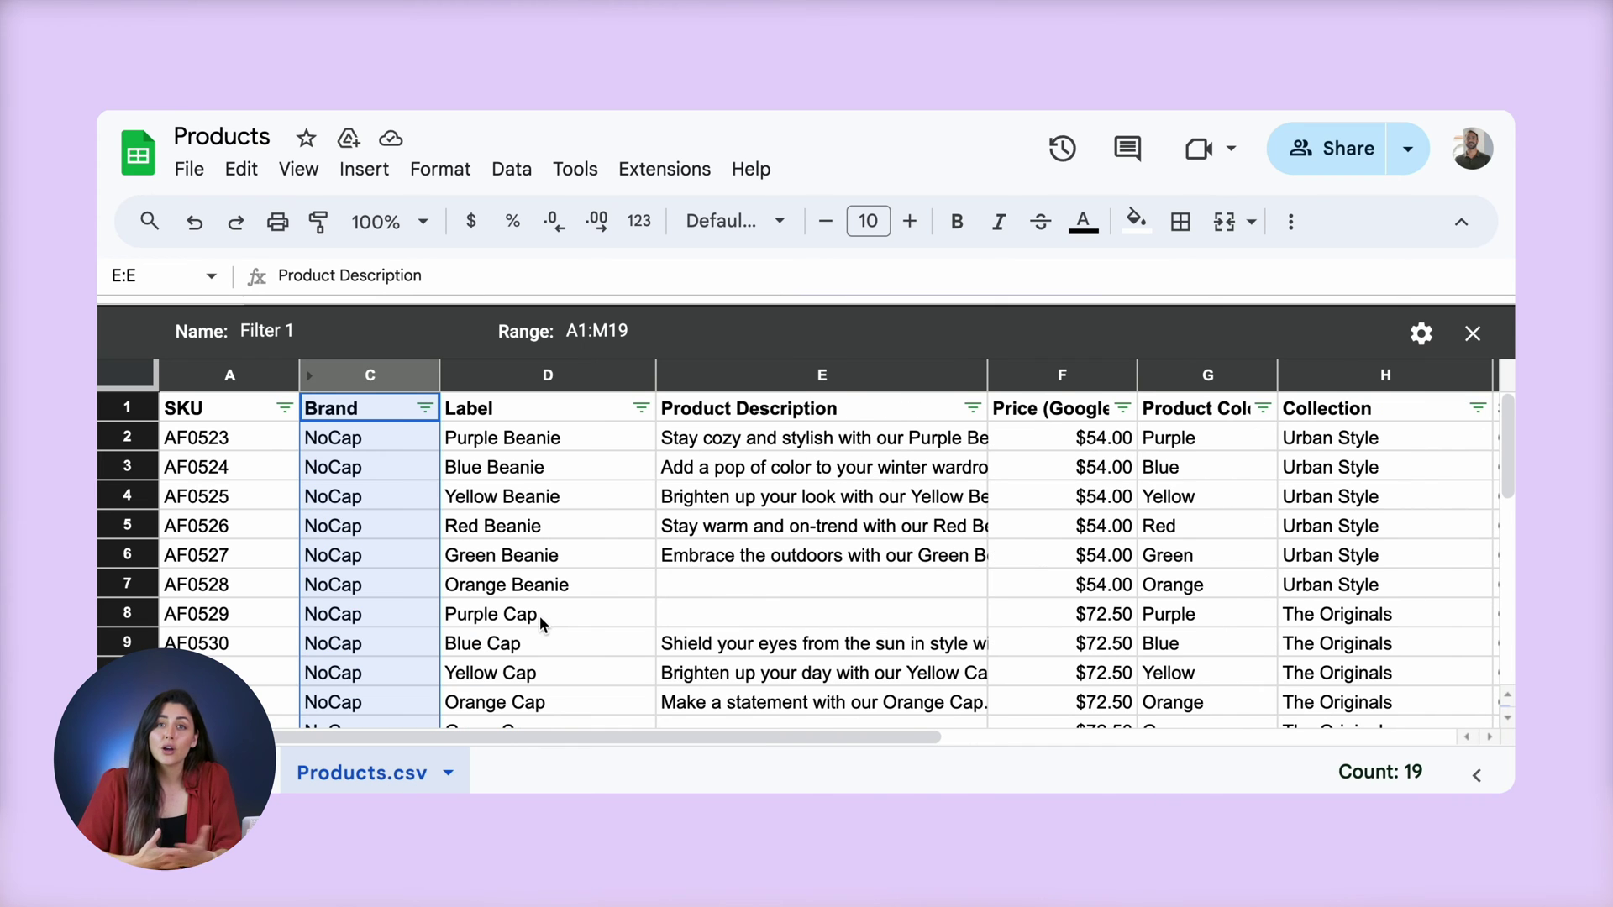
left_click(1122, 409)
left_click(1016, 472)
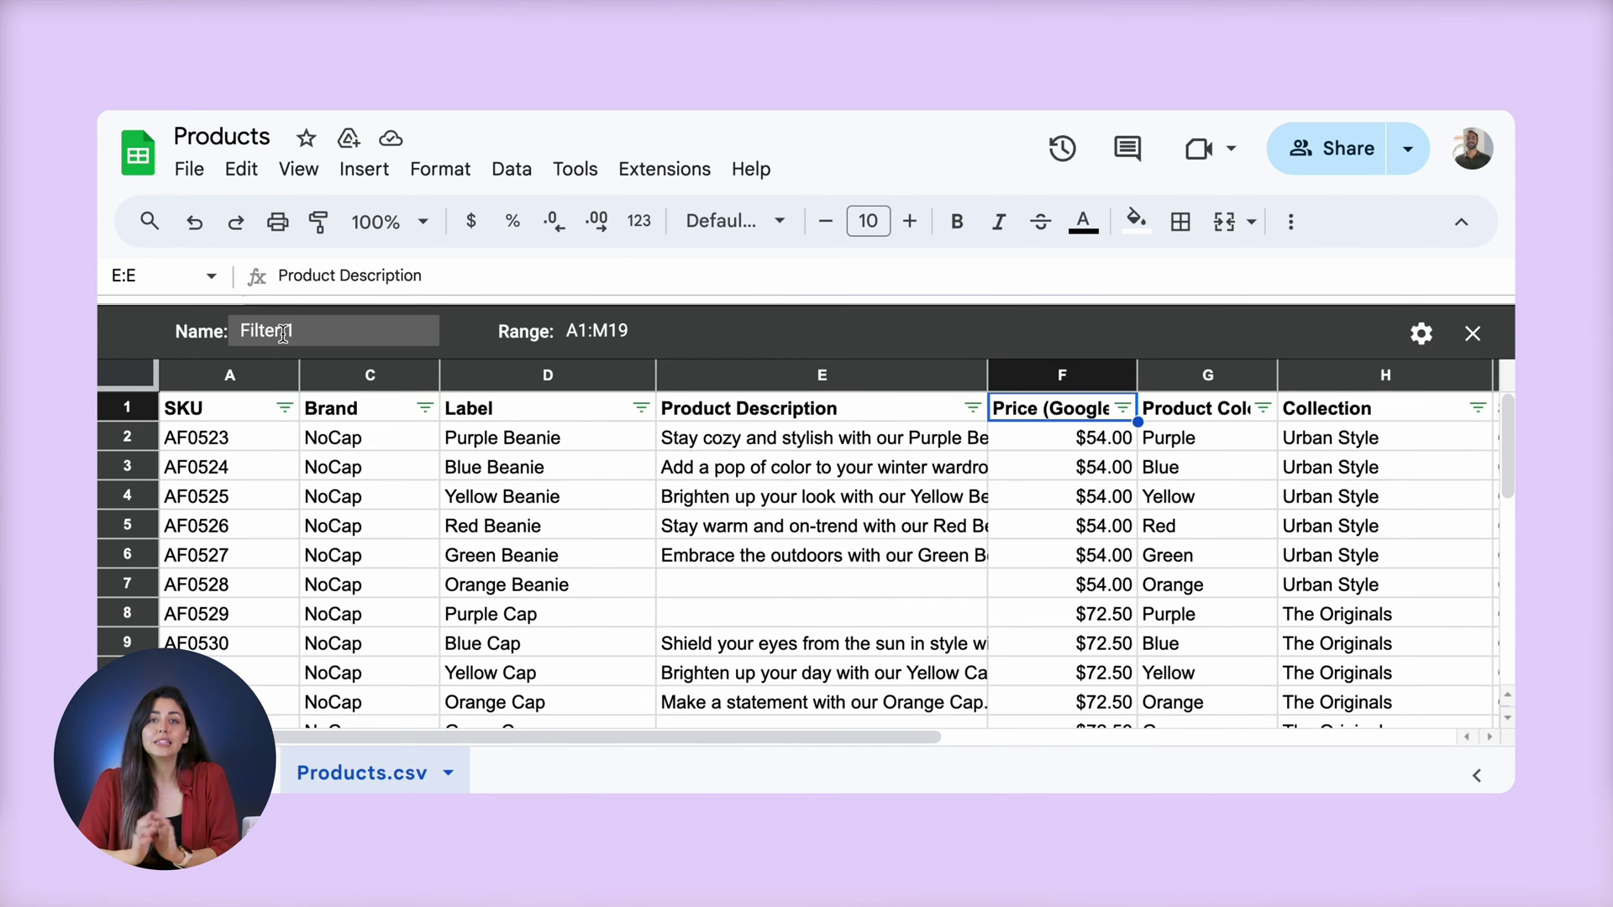
left_click(1462, 352)
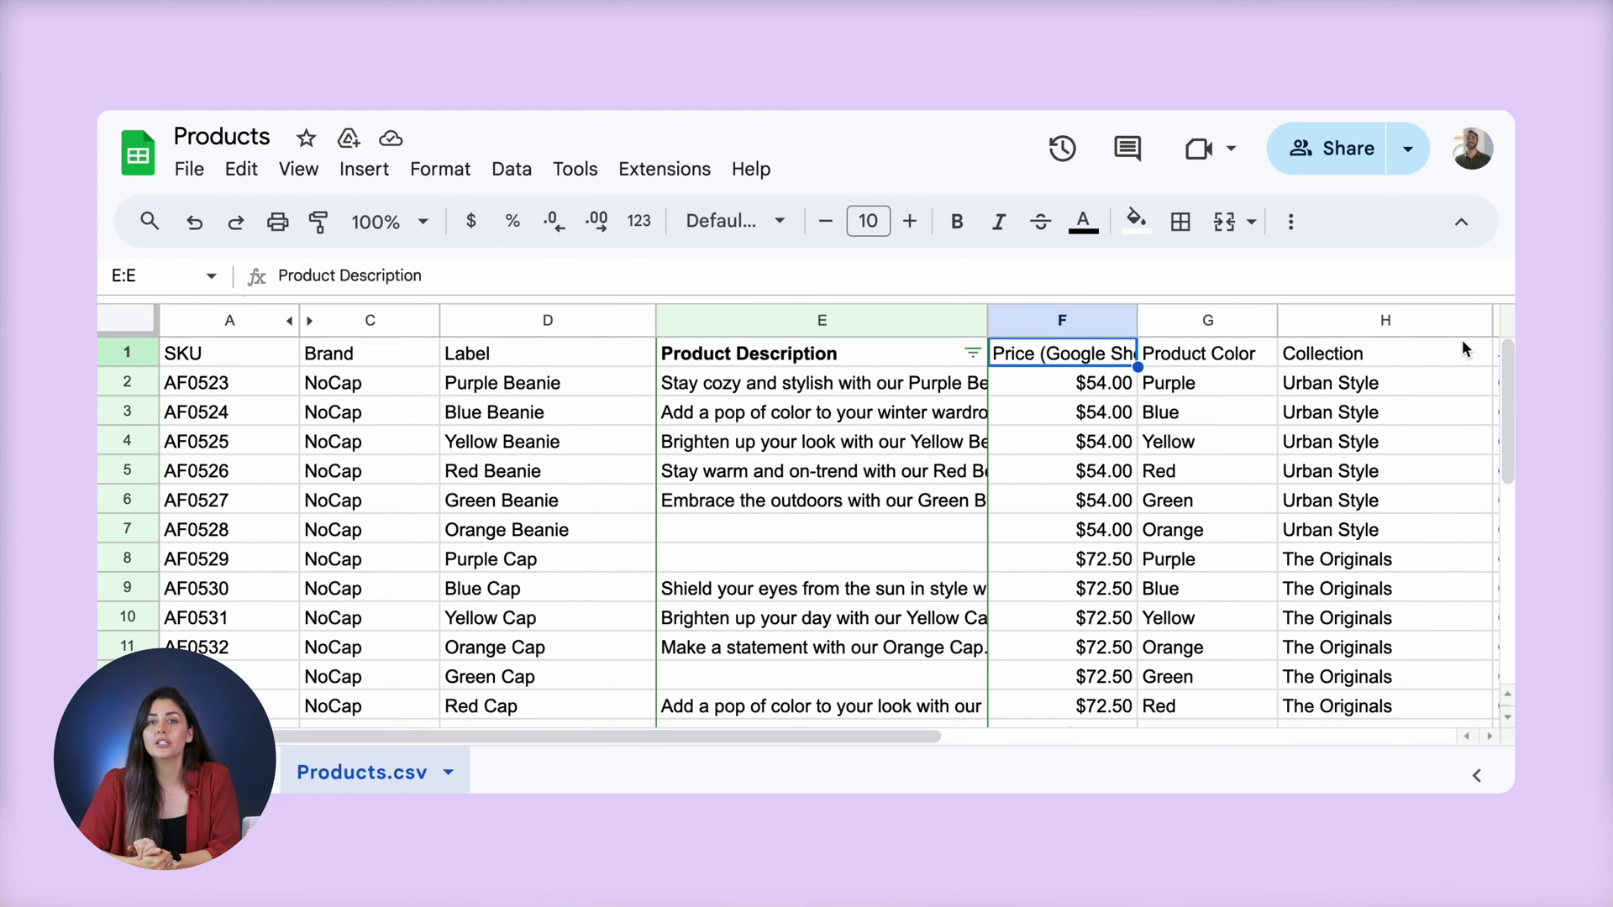
left_click(512, 168)
mouse_move(857, 389)
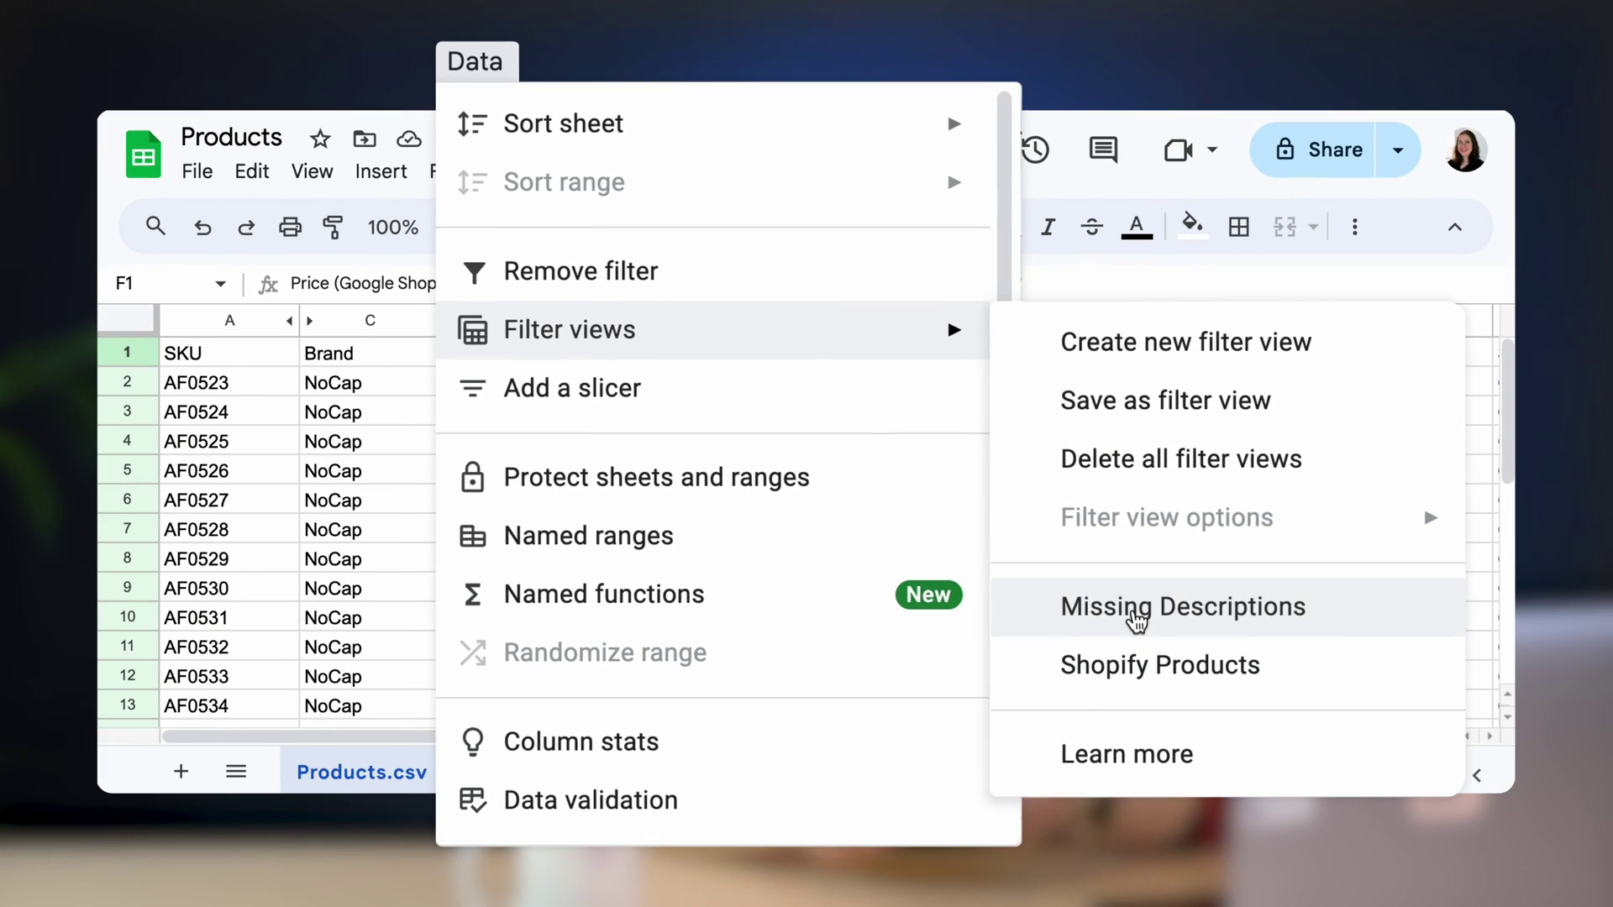
Step: Apply the saved Missing Descriptions filter view
left_click(1138, 622)
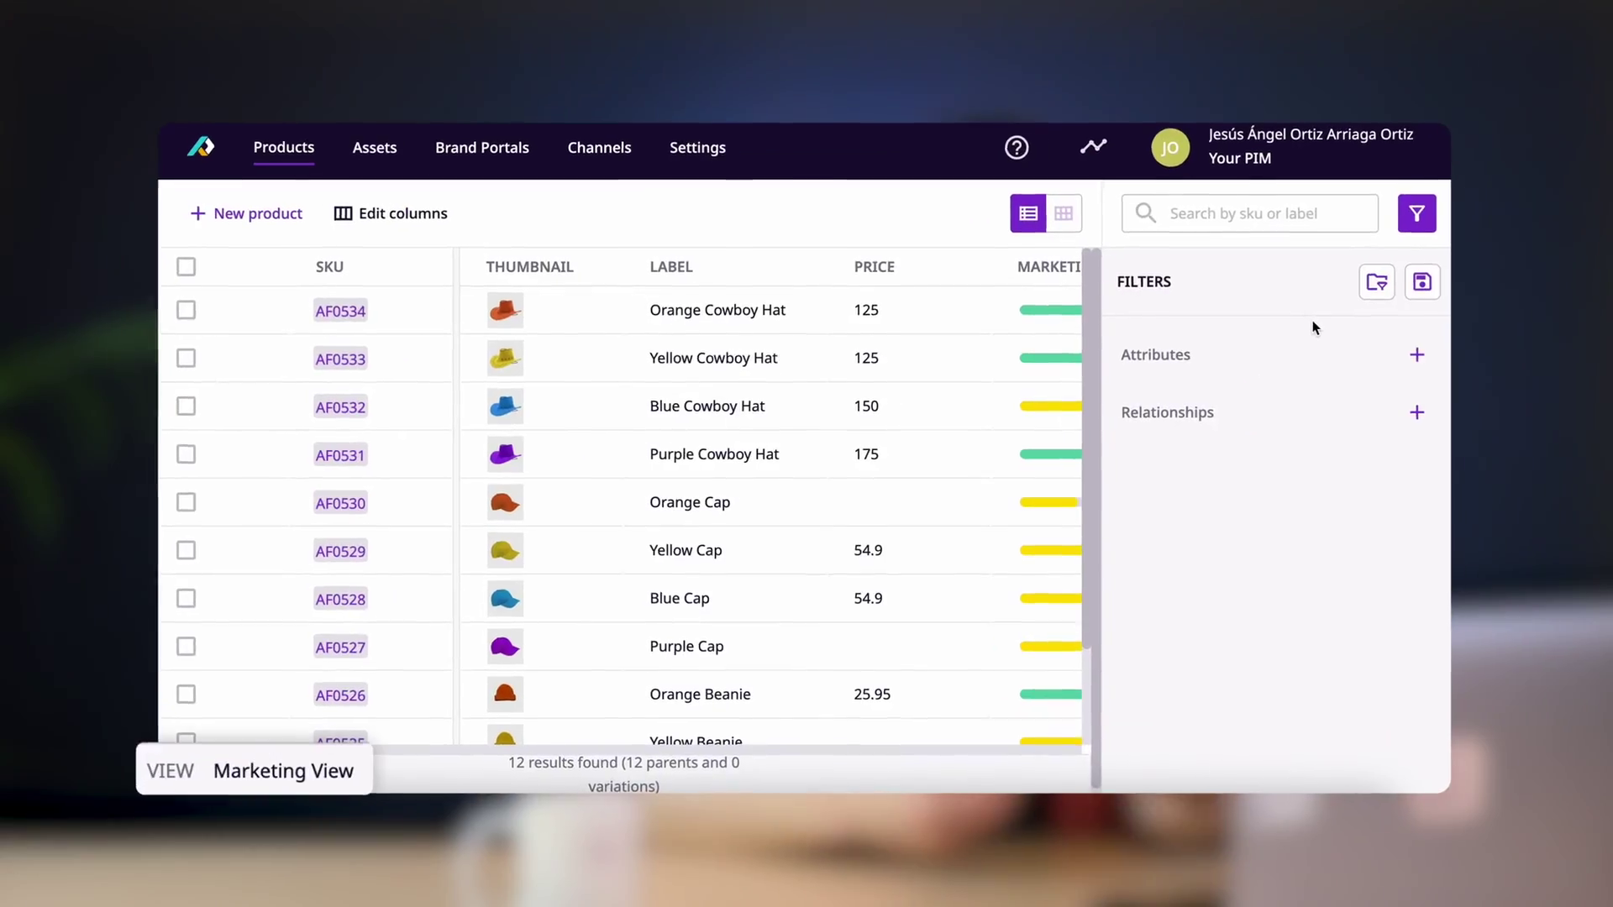
Step: Load the saved Spring Collection filter list
left_click(1371, 282)
left_click(840, 438)
left_click(877, 569)
left_click(1127, 644)
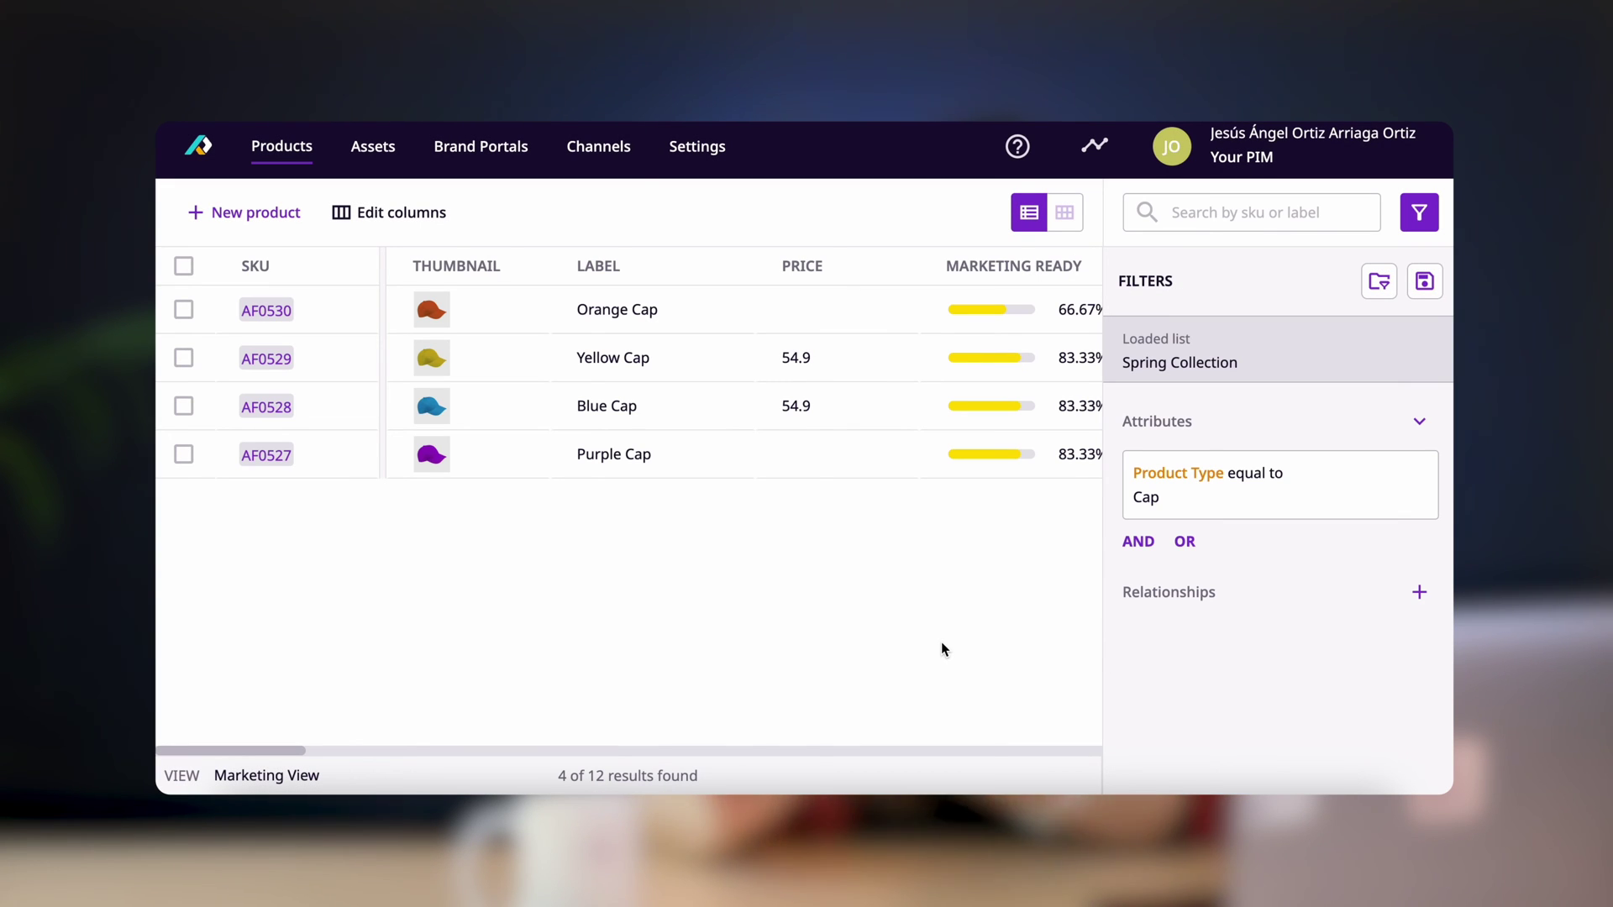
Step: Switch the table to Logistics View and load another saved filter list
left_click(266, 775)
left_click(280, 637)
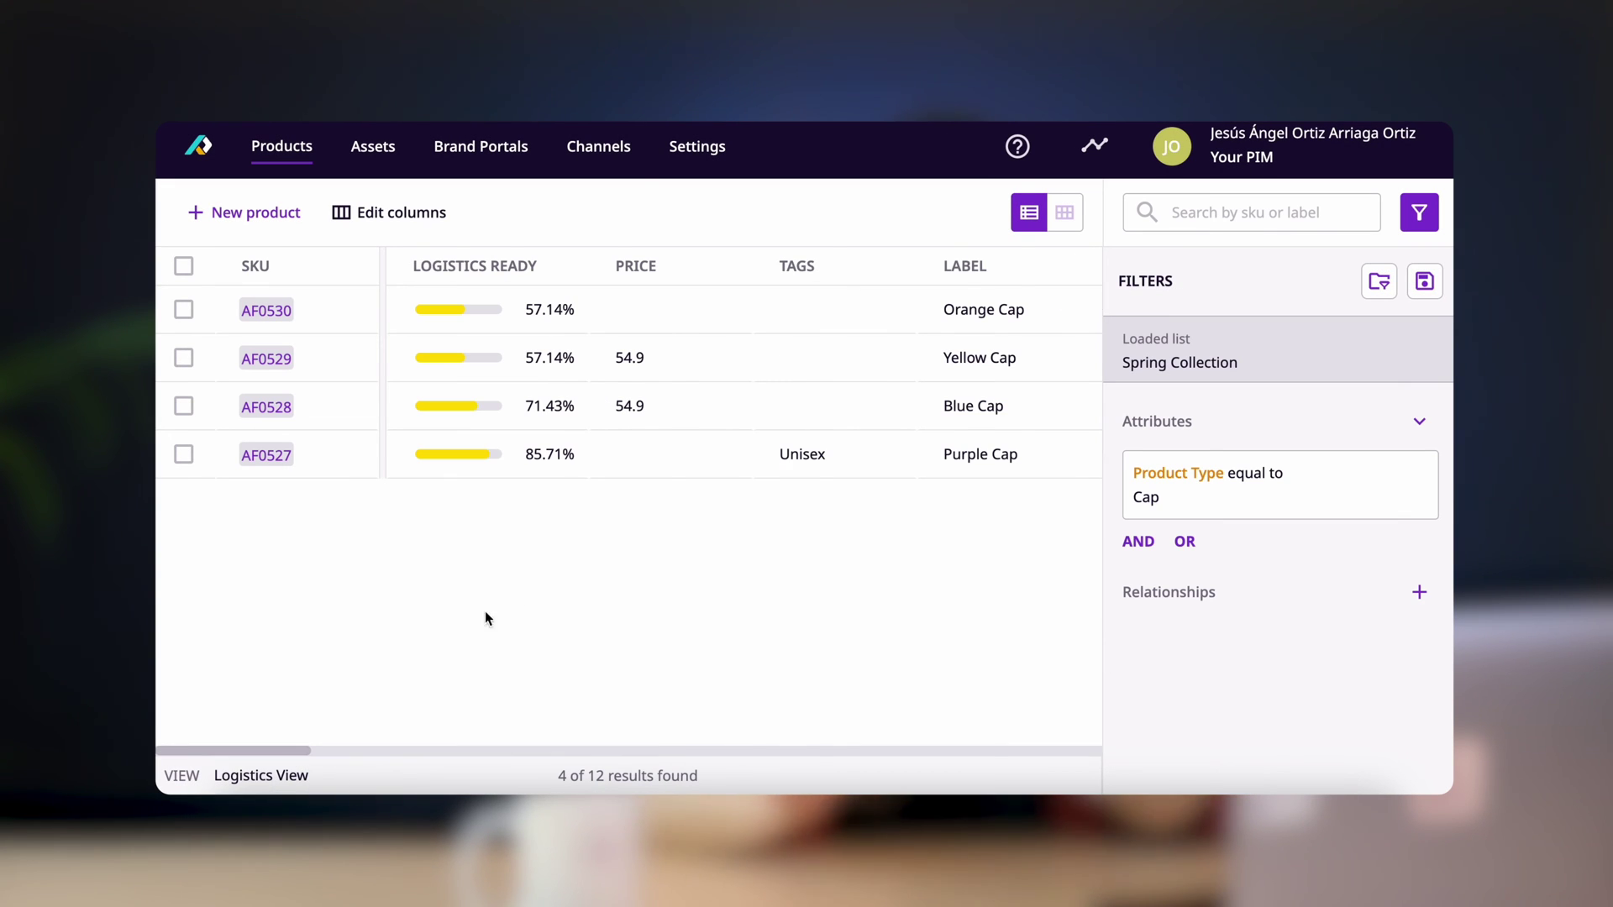
left_click(1378, 282)
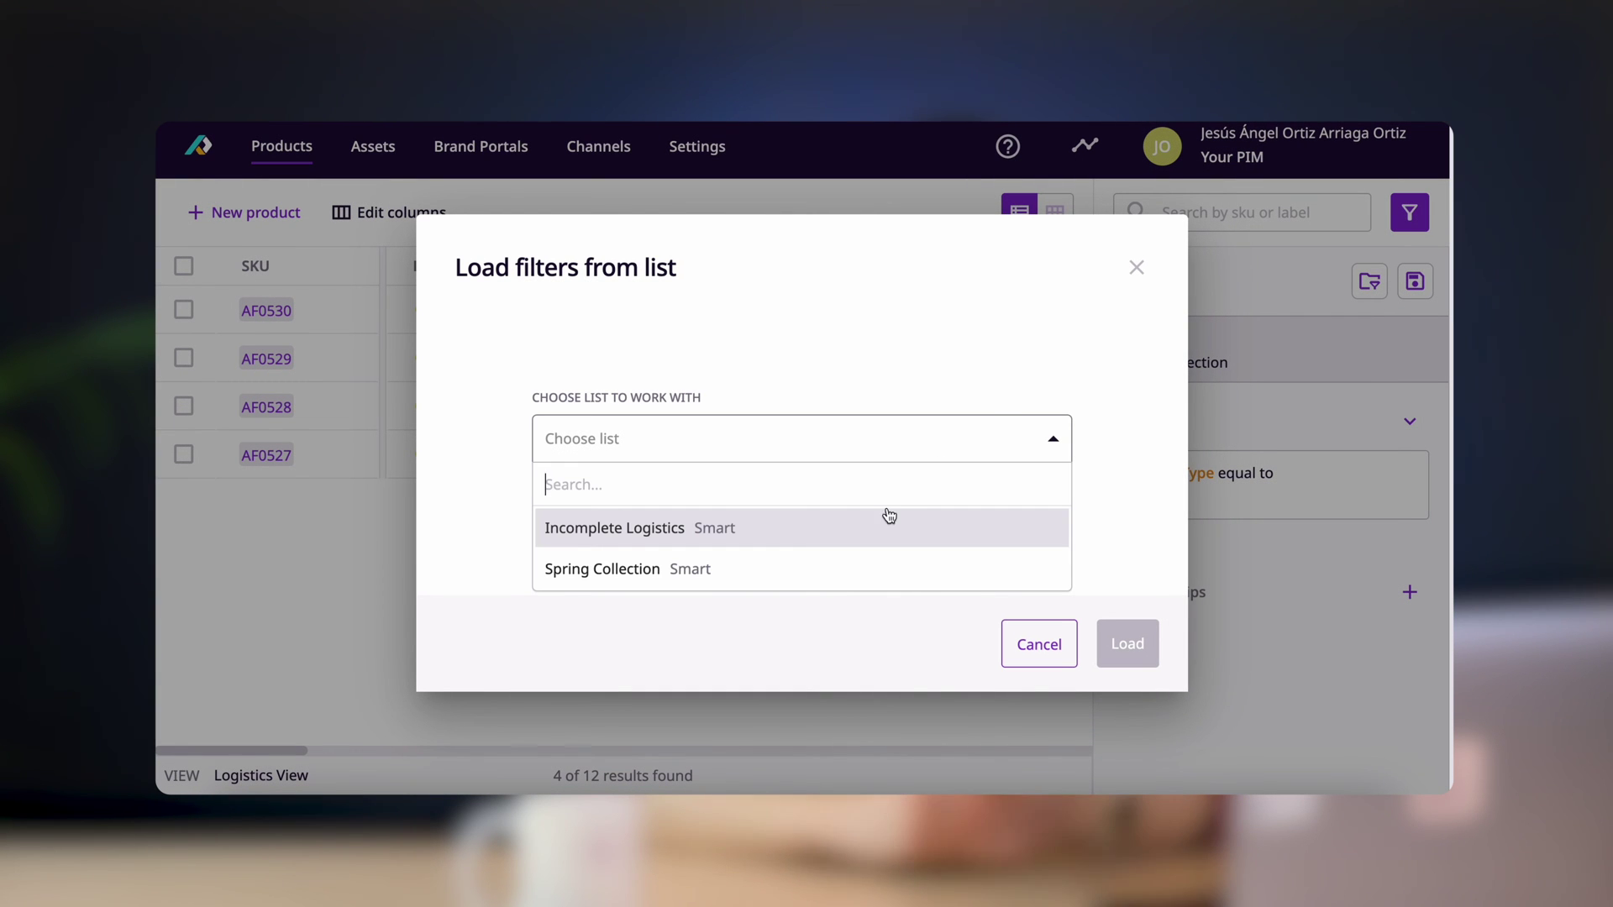
left_click(1127, 644)
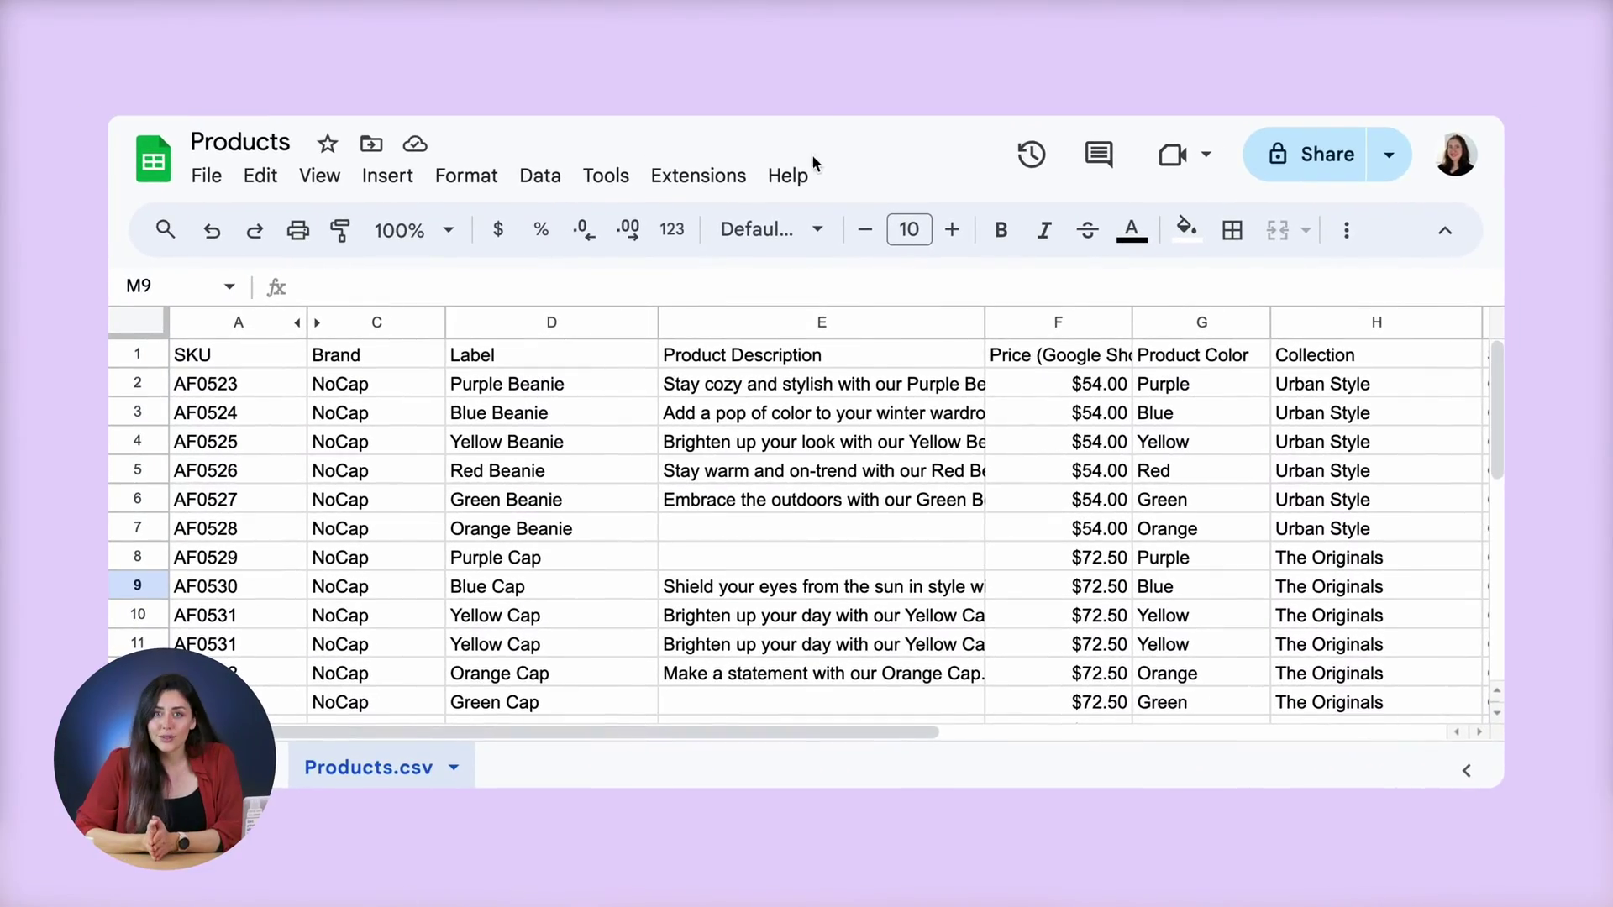
Step: Remove duplicate rows by the Product Description column E, leaving 16 unique rows
left_click(791, 323)
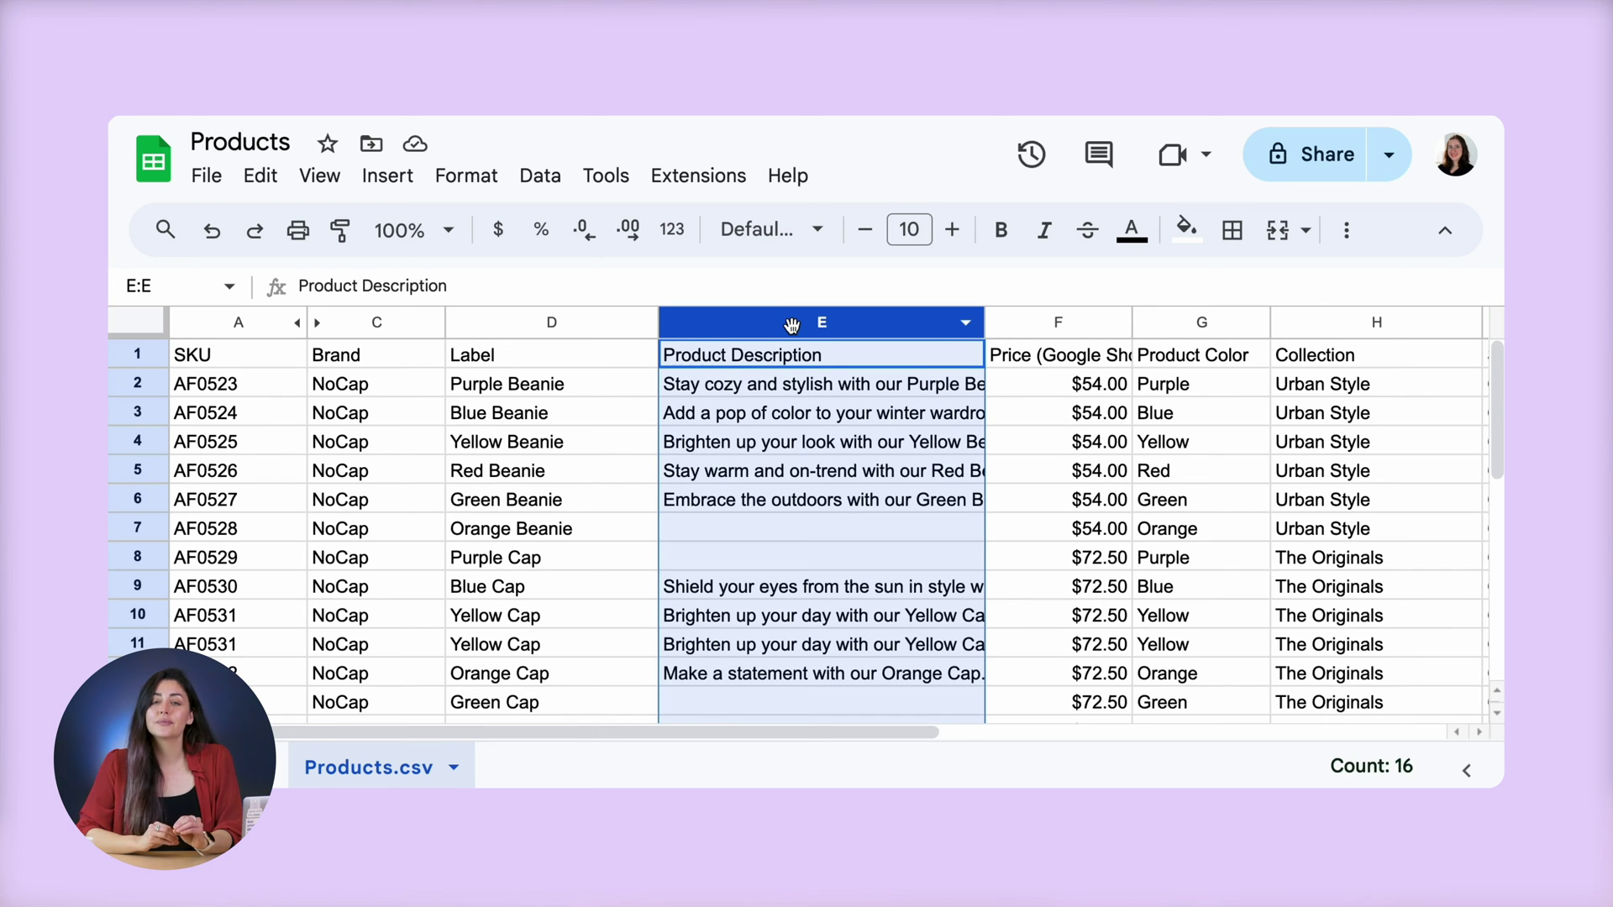
left_click(542, 175)
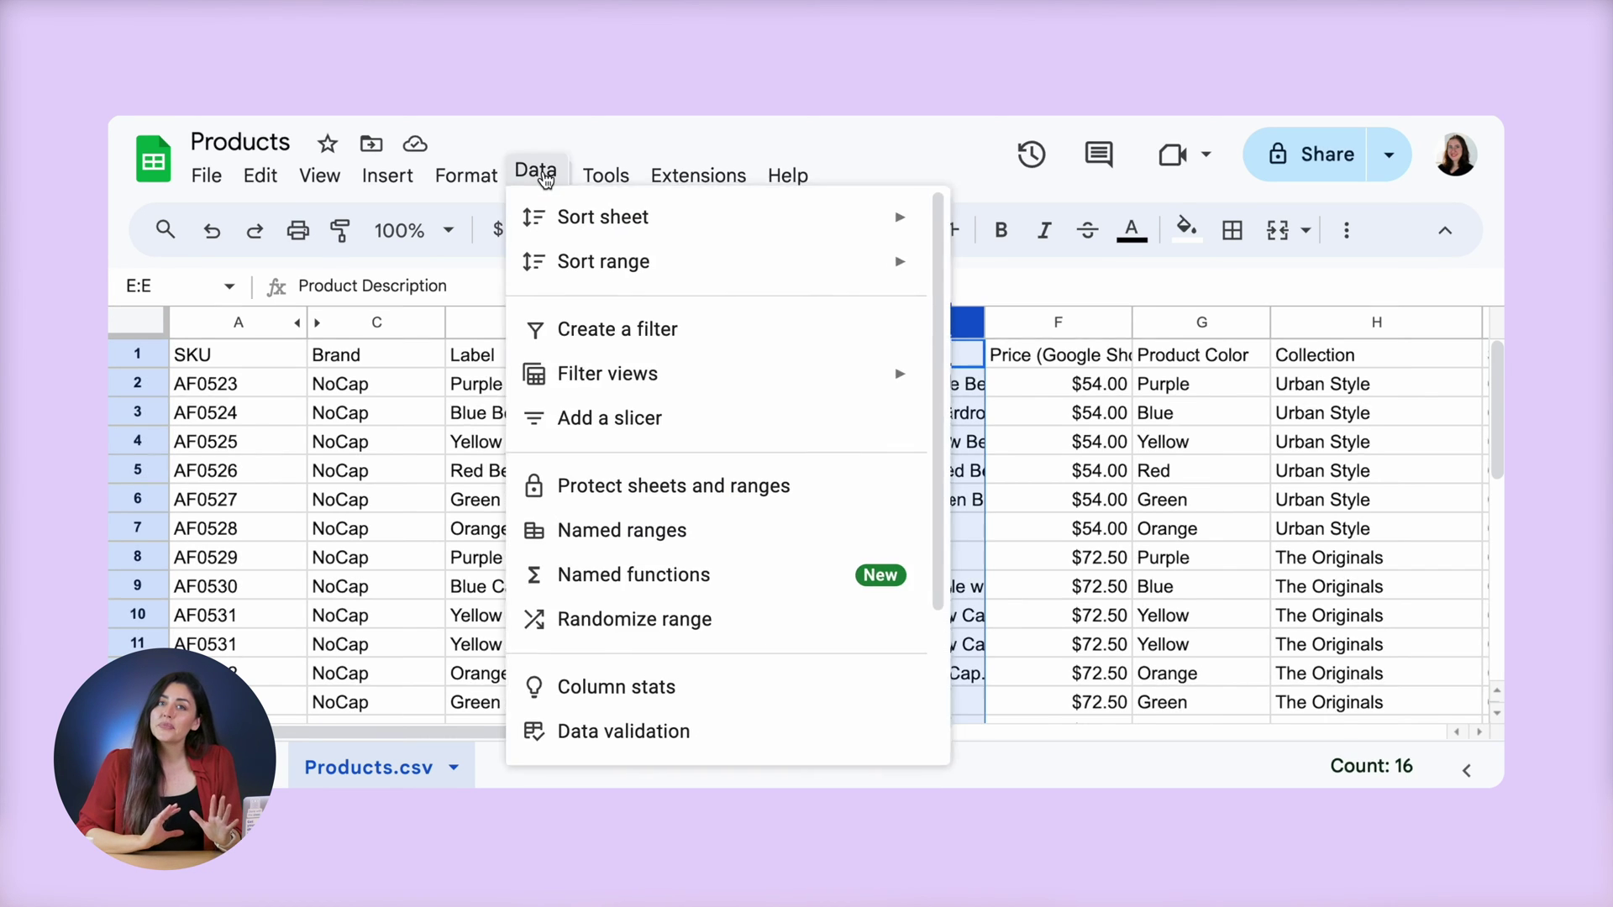
scroll(614, 417, "down", 3)
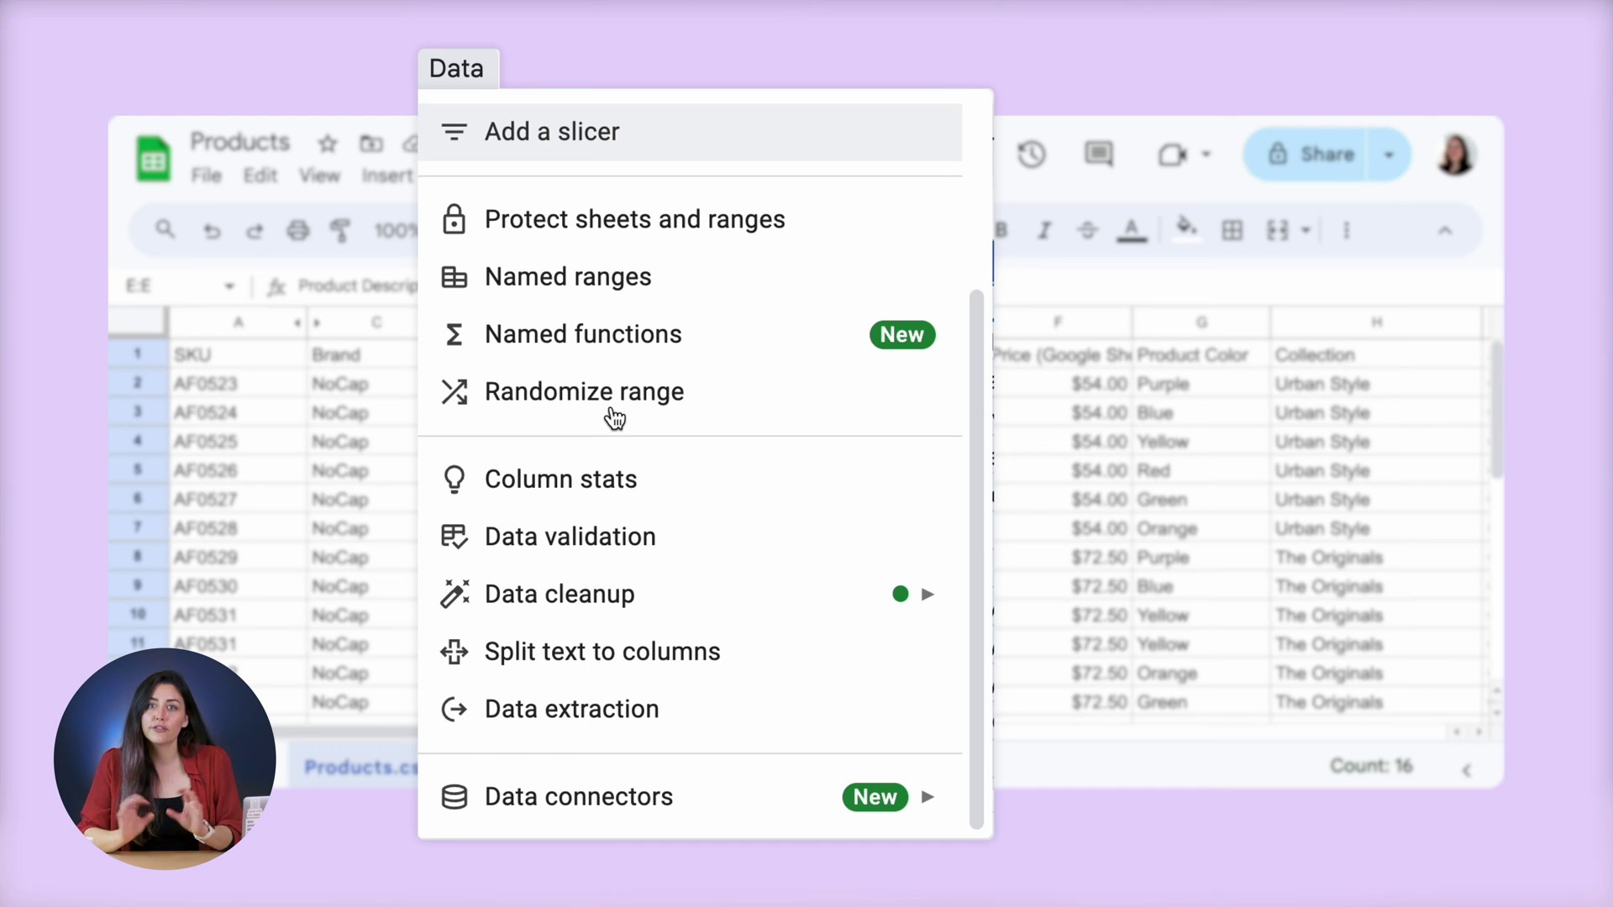
mouse_move(833, 620)
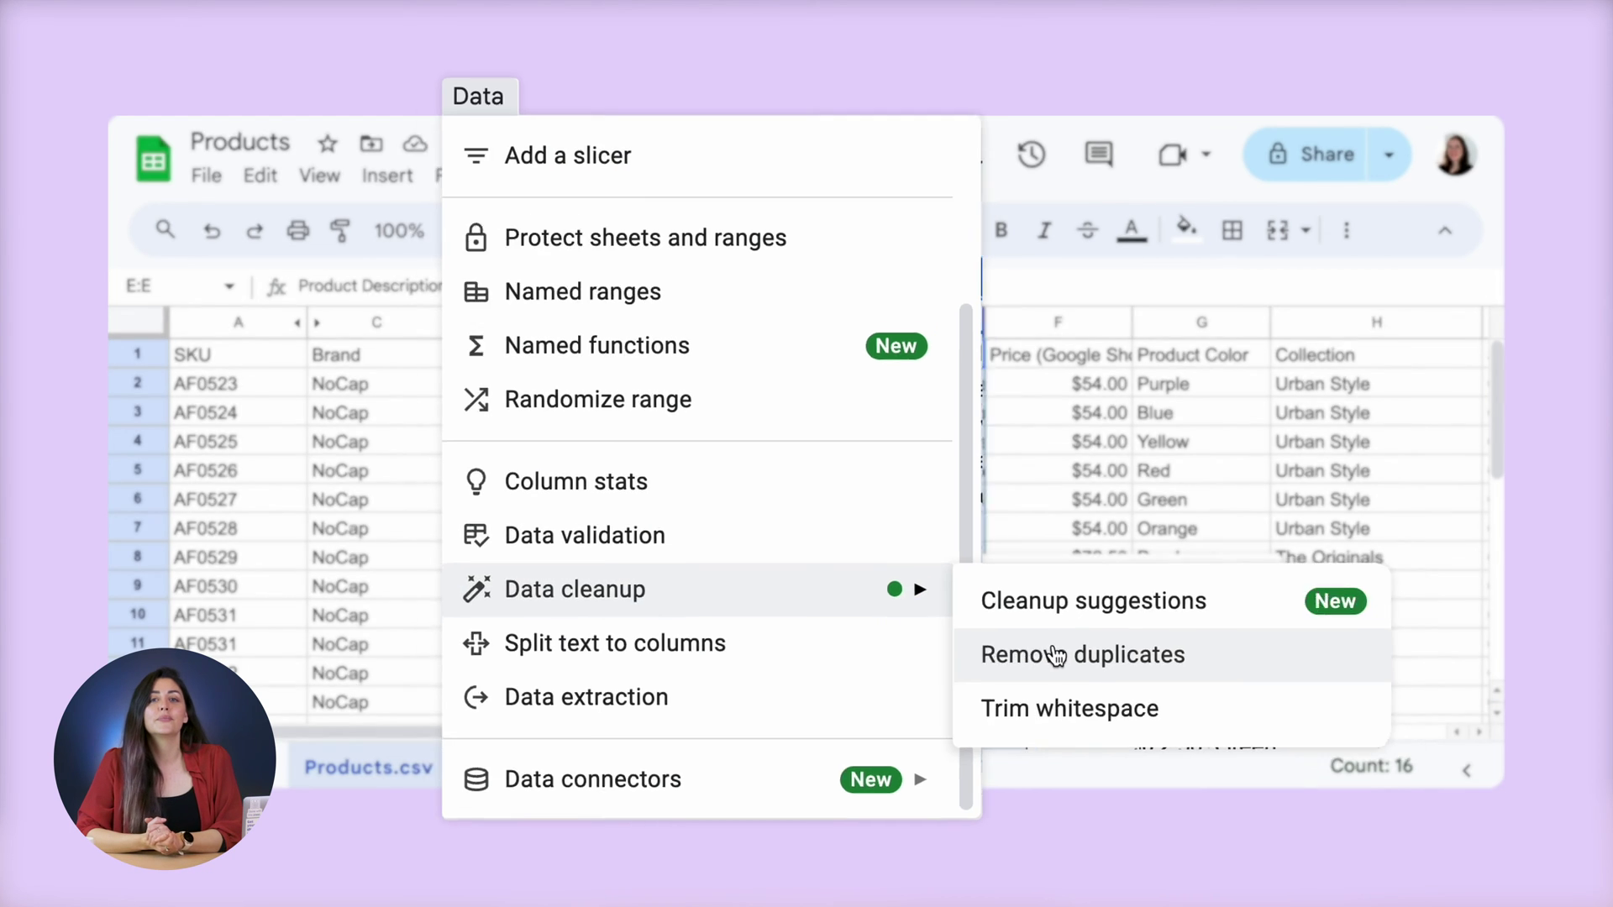
left_click(1004, 664)
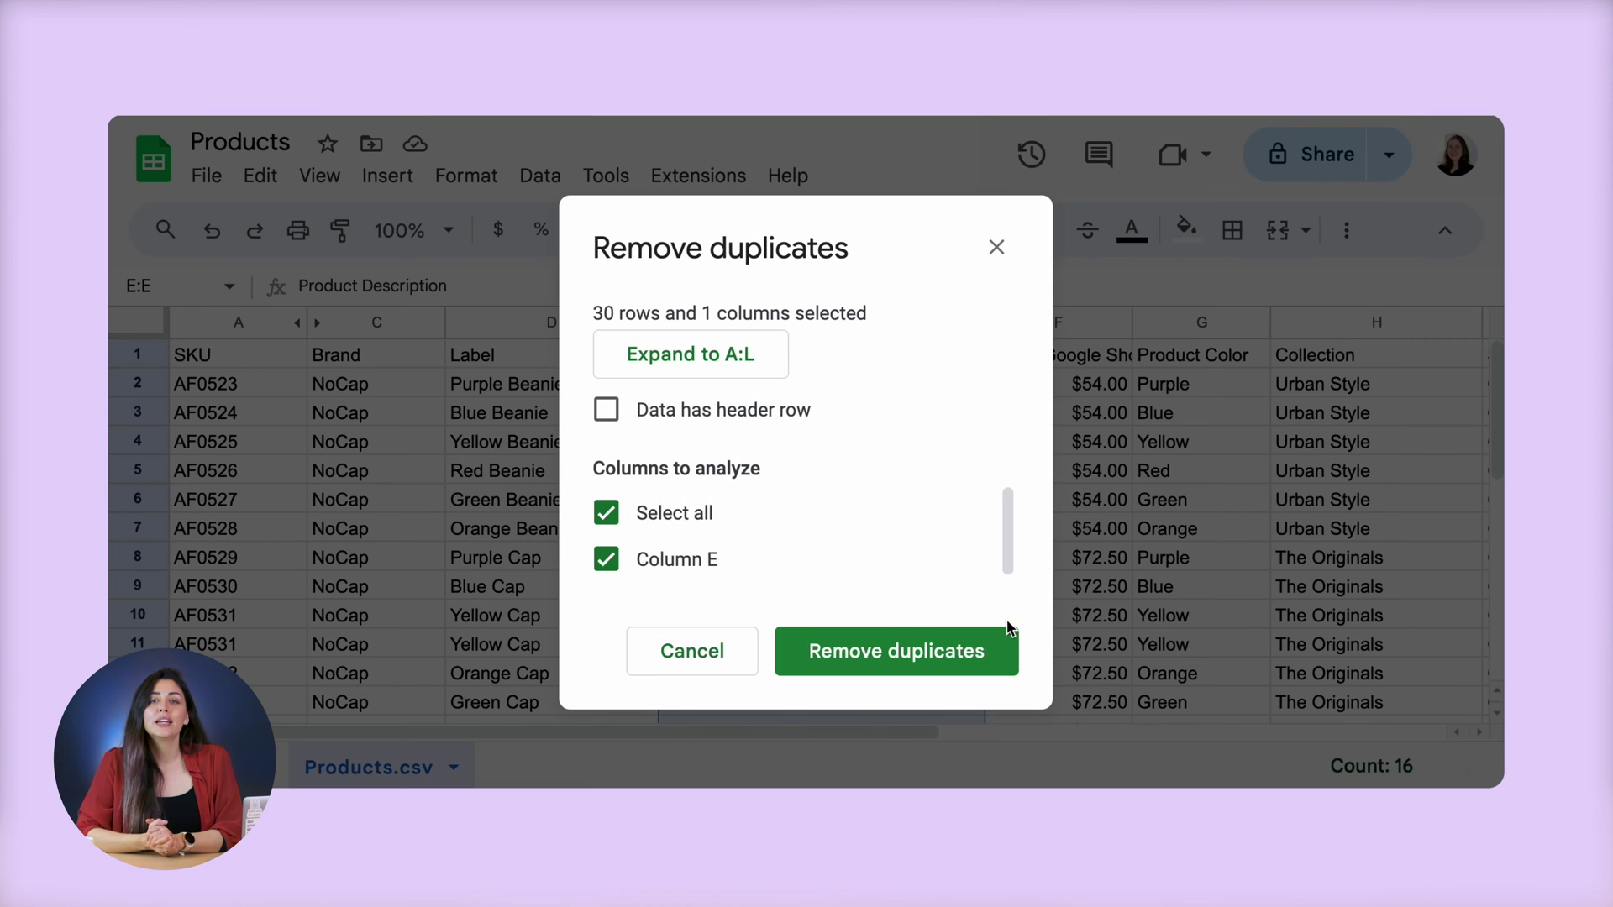
left_click(946, 656)
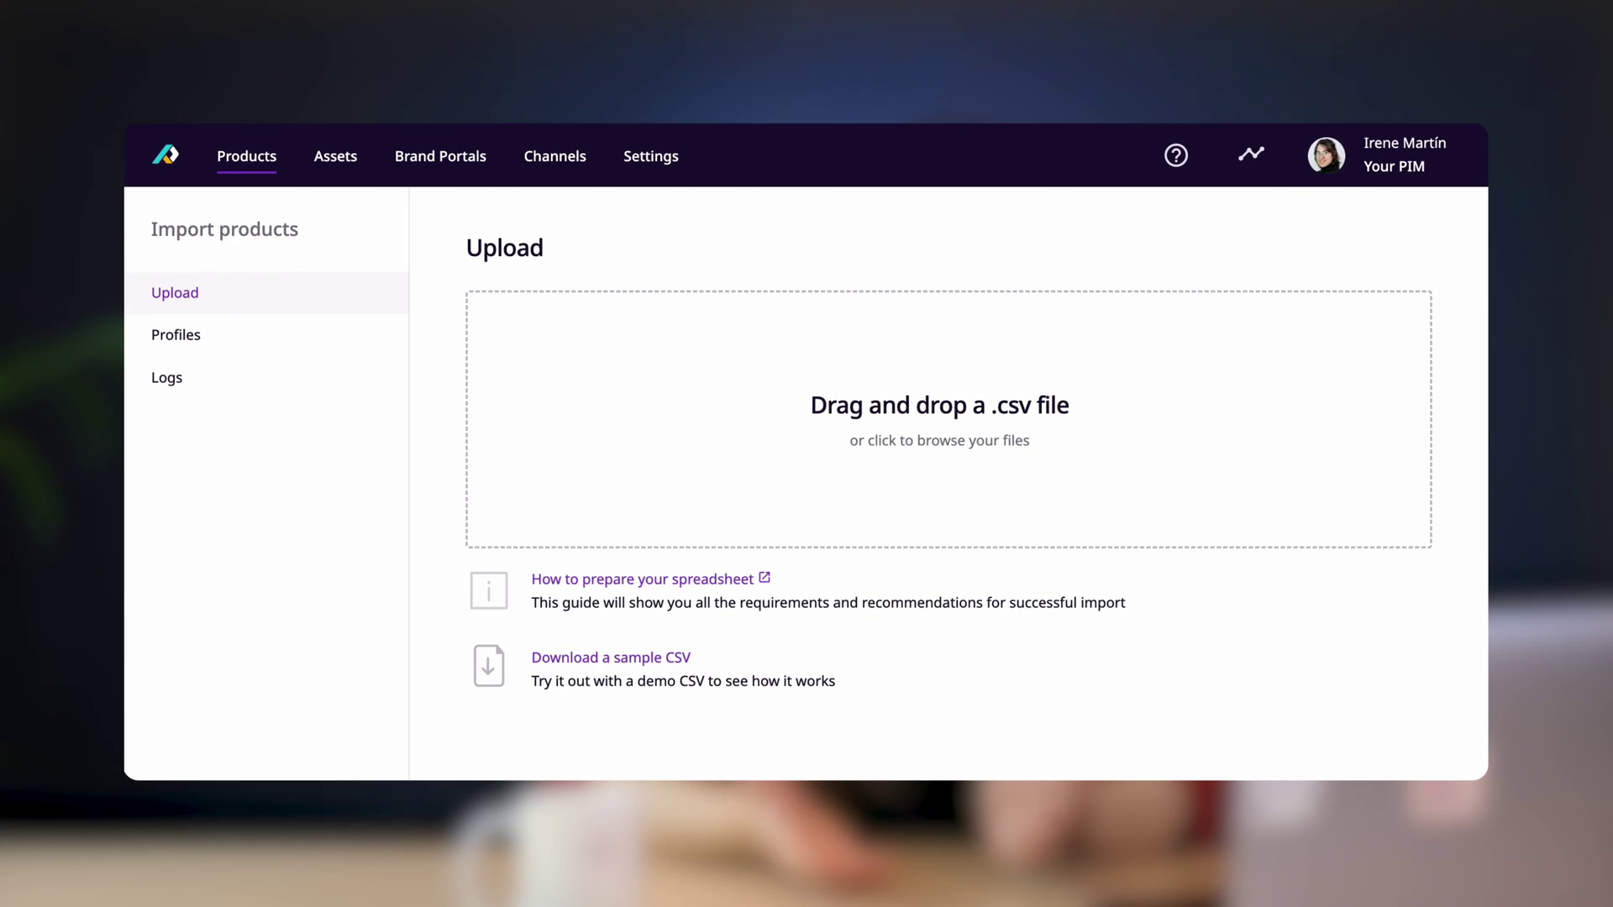
Step: Upload Products.csv into Plytix PIM and open the Import Products options dropdown
left_click_drag(1437, 471, 1047, 388)
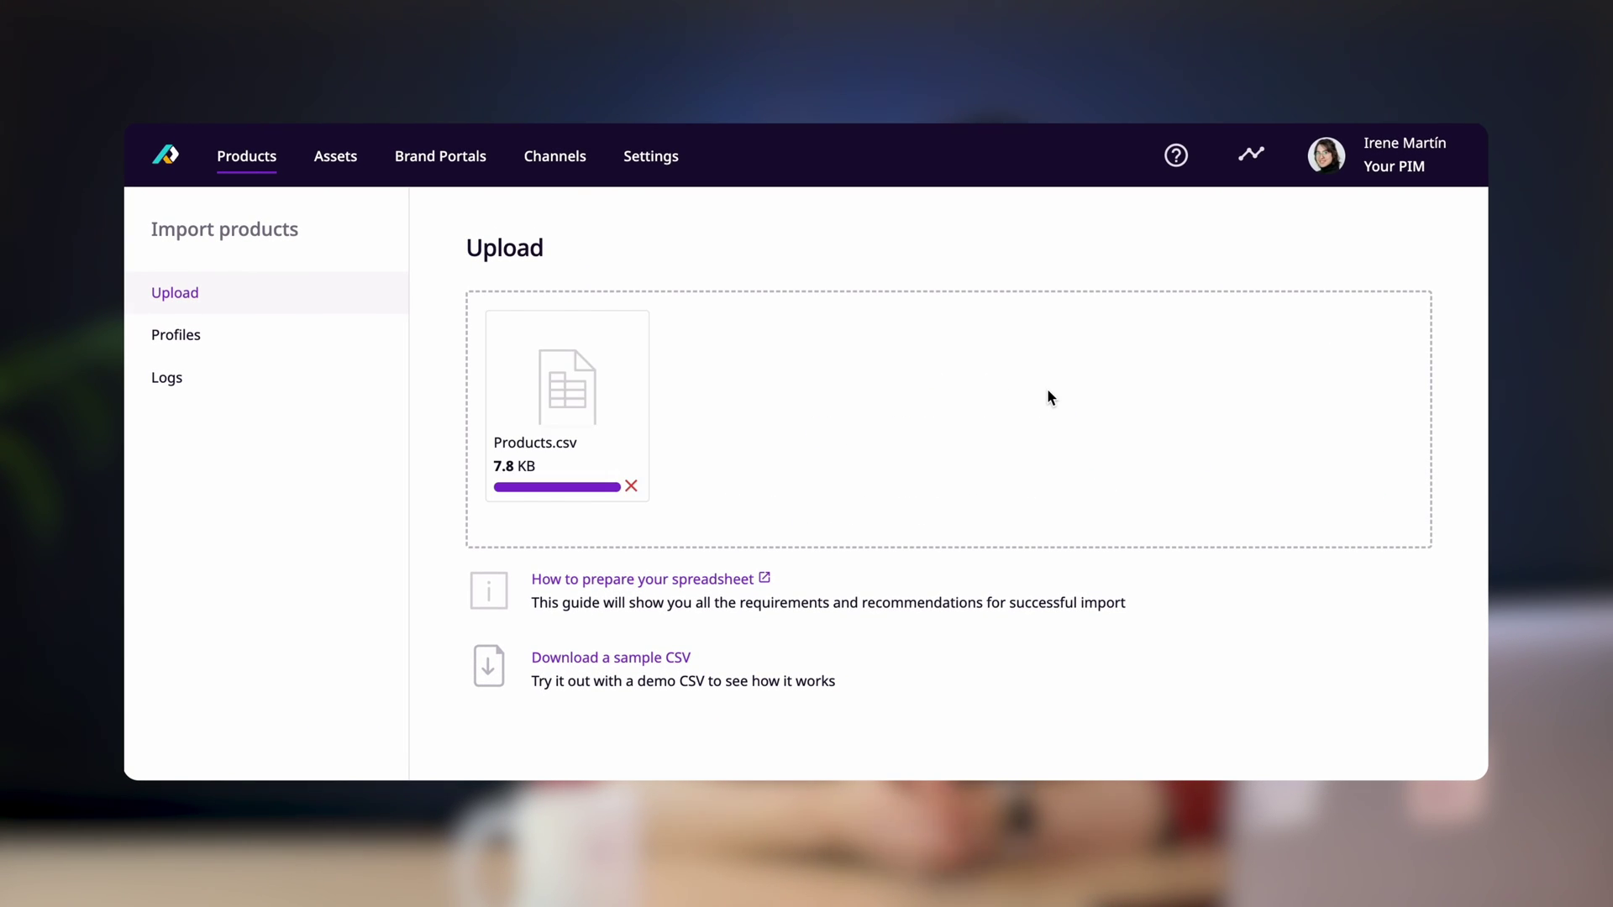
left_click(951, 411)
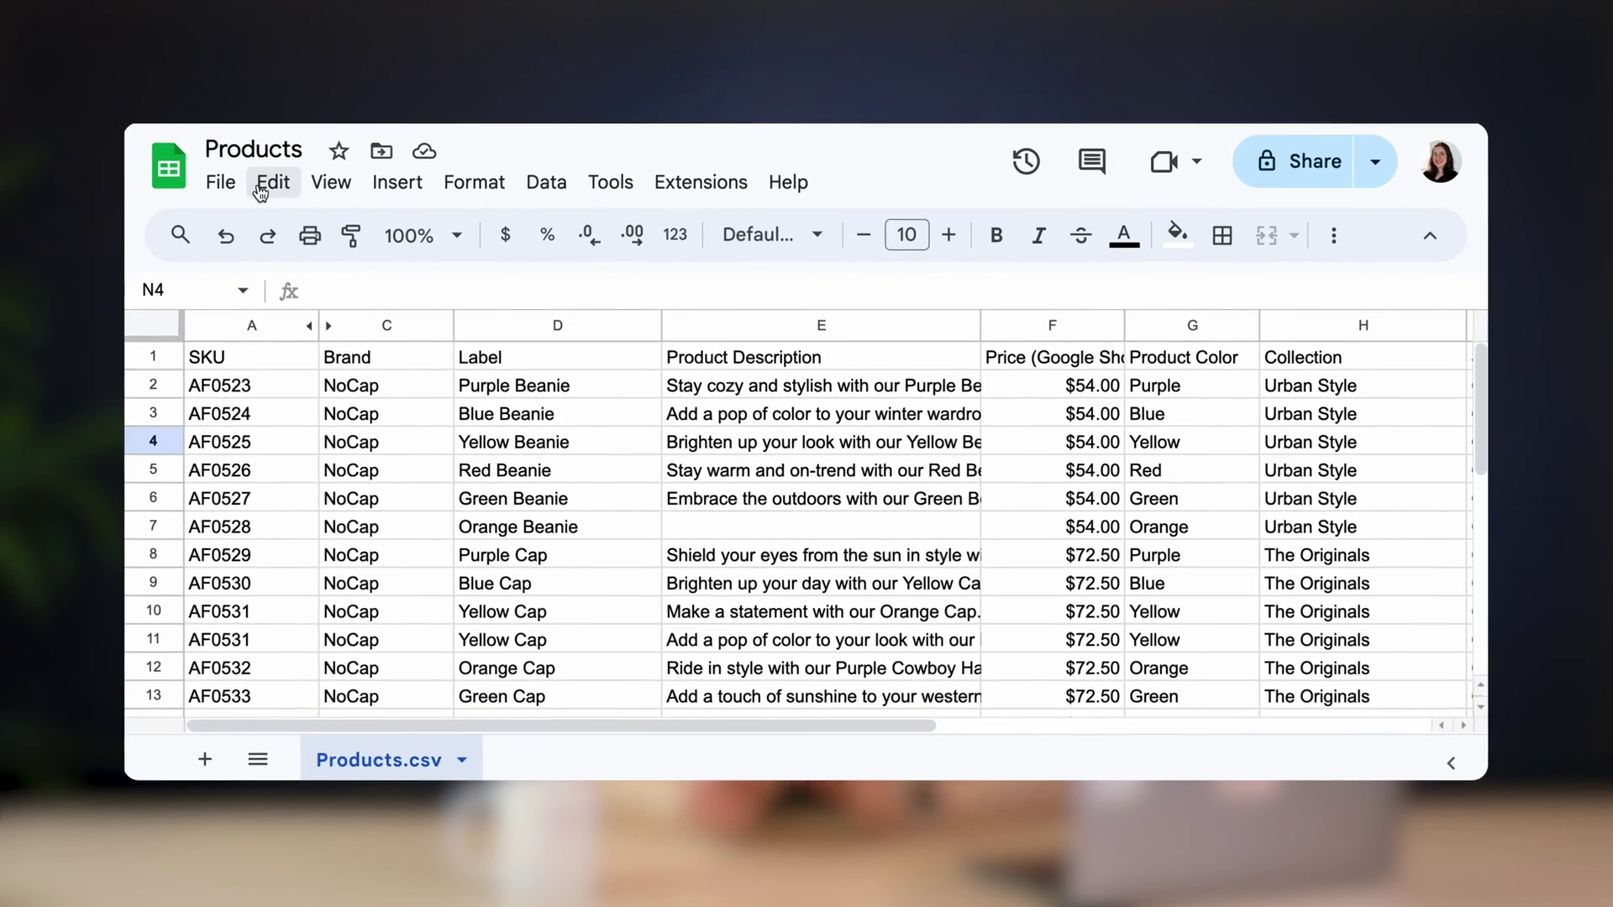
Step: Open the spreadsheet's File menu, then tick six hat products in Plytix and export them
left_click(225, 185)
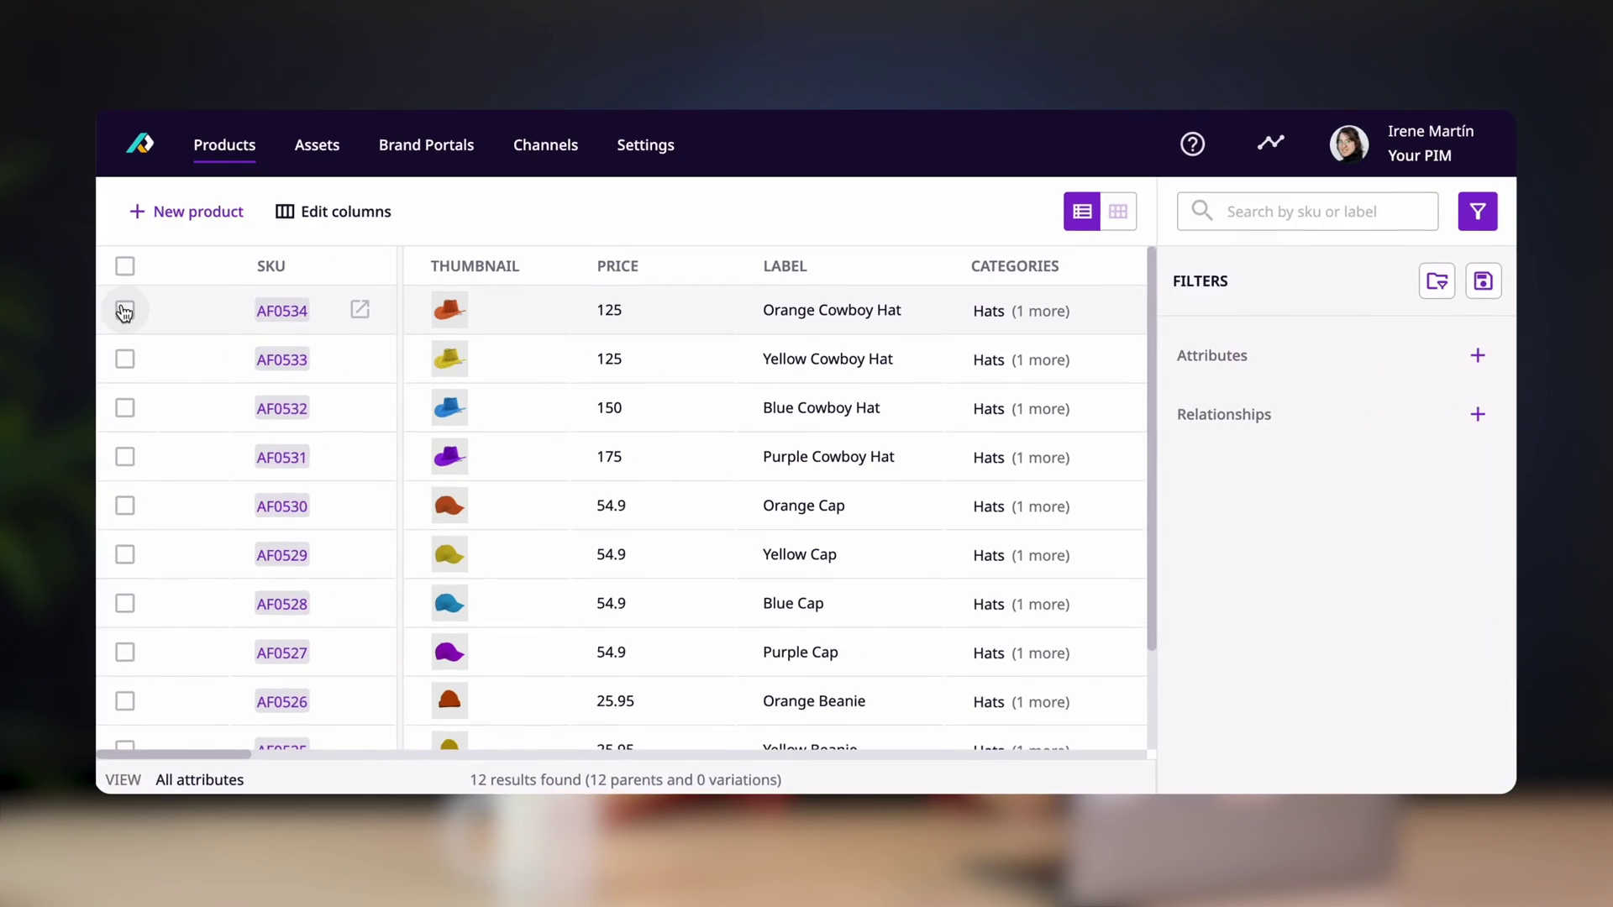
left_click(148, 340)
left_click(152, 572, "shift")
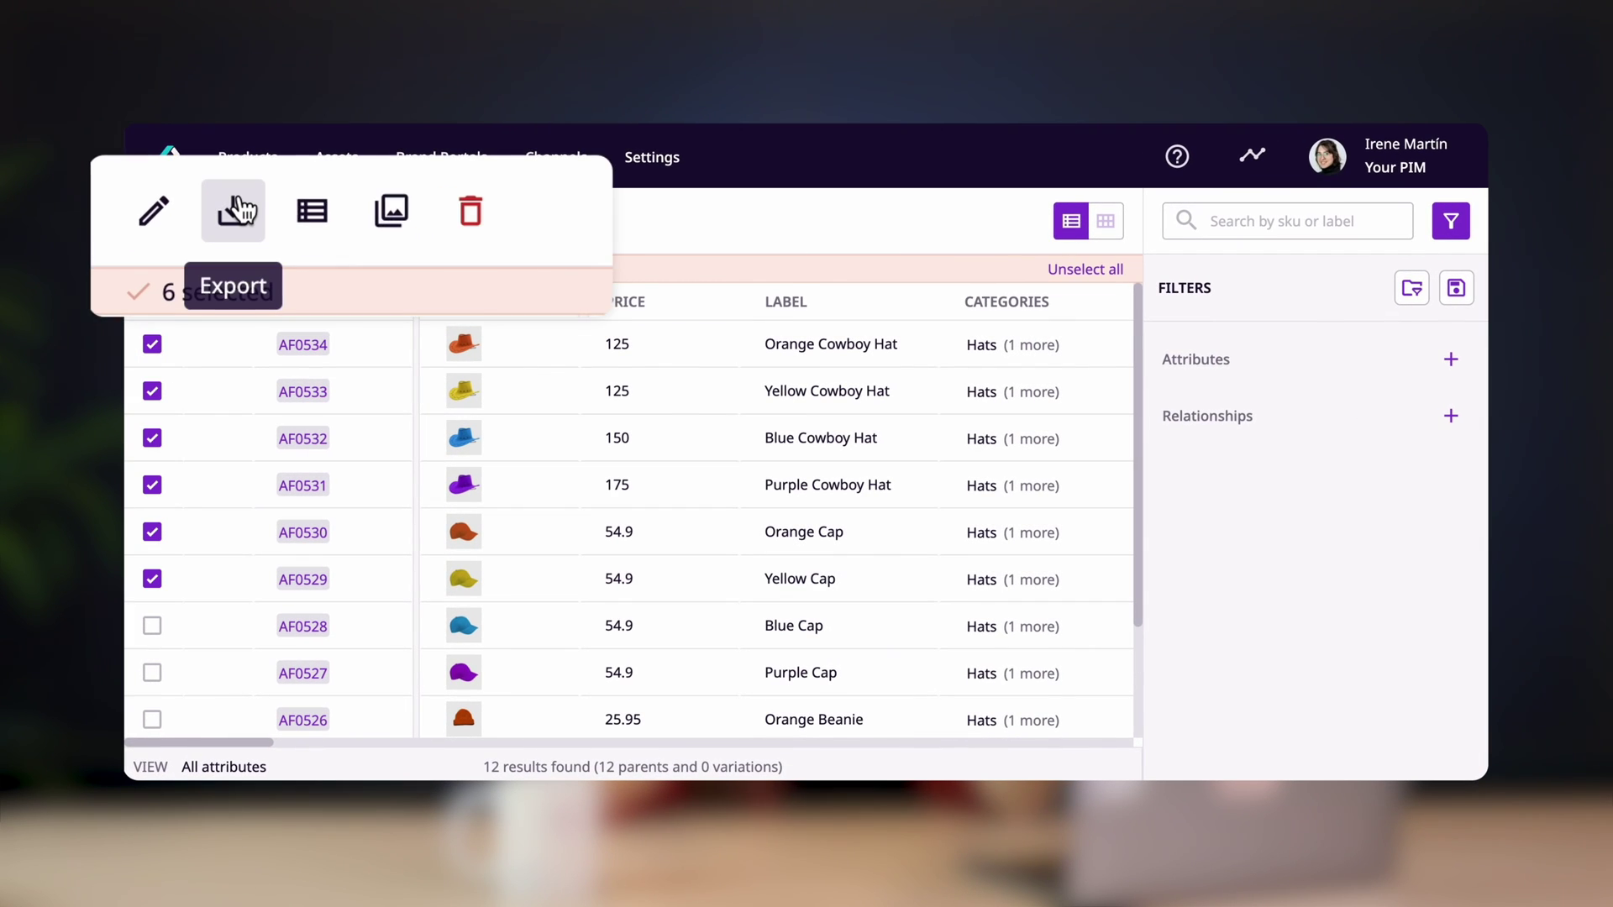
left_click(240, 208)
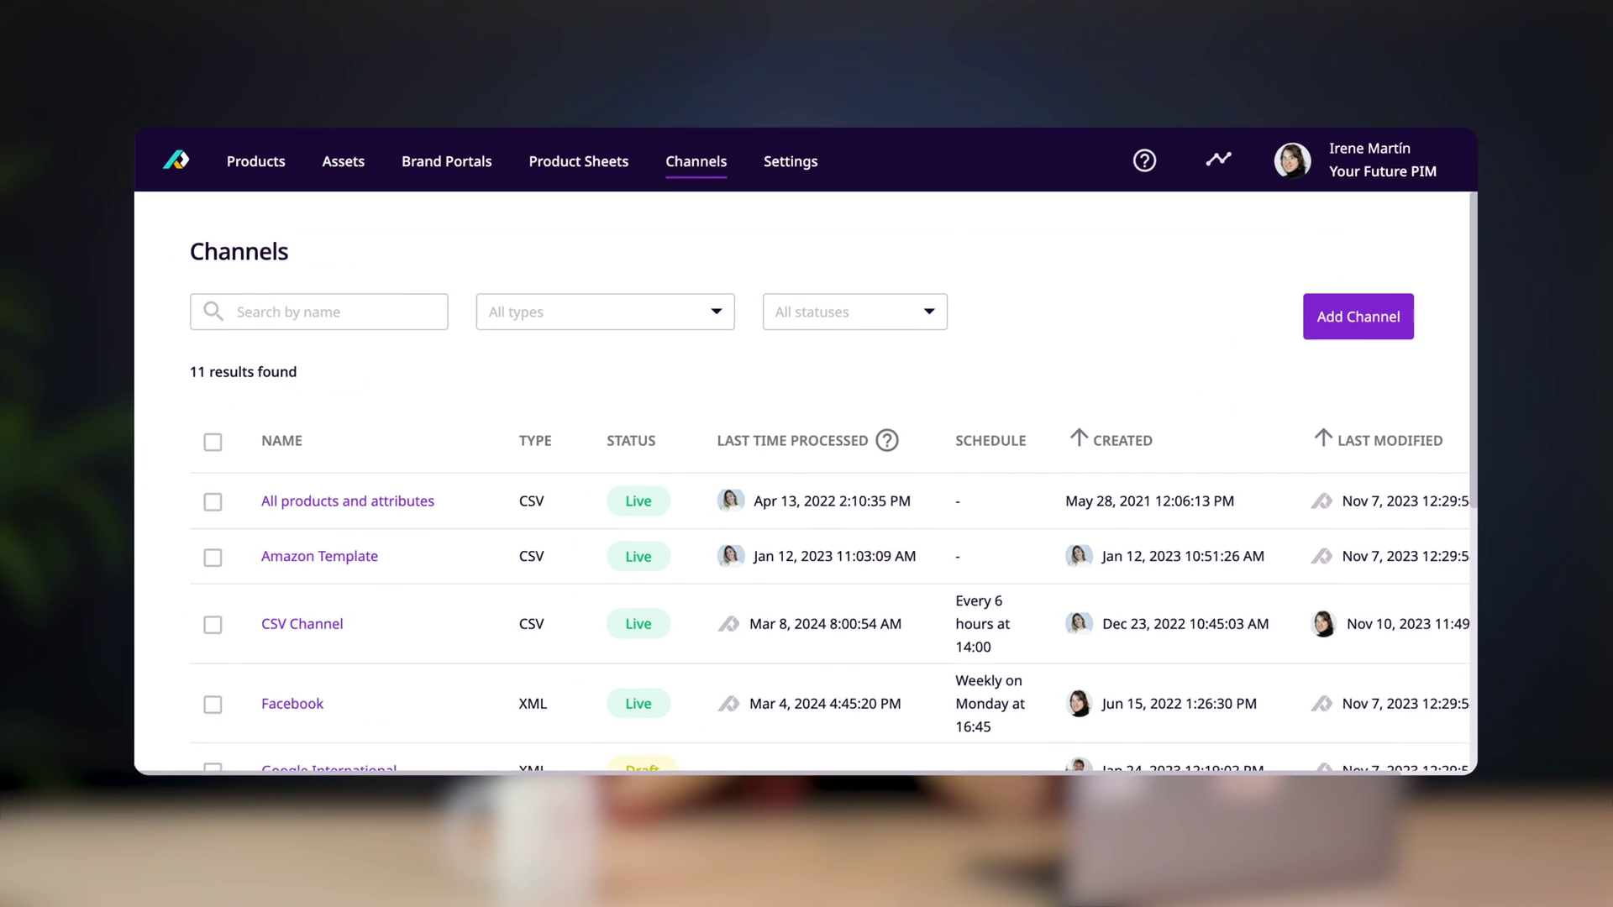